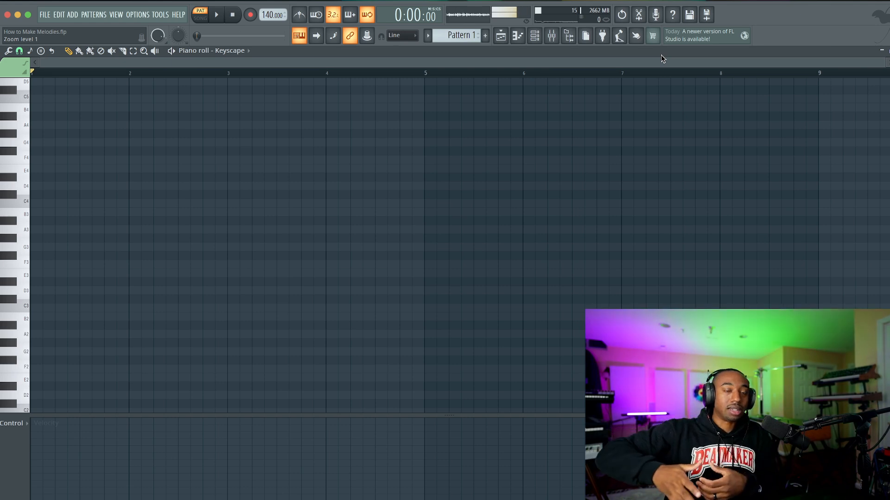
Step: Stamp a Minor 9th chord rooted on D4 at the start of bar 1 and extend its notes to half a bar
scroll(320, 121, "down", 2)
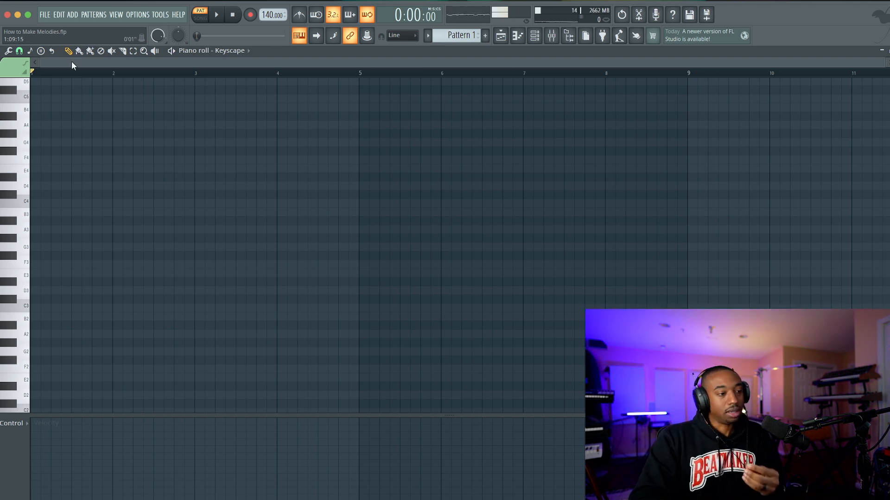
left_click(43, 51)
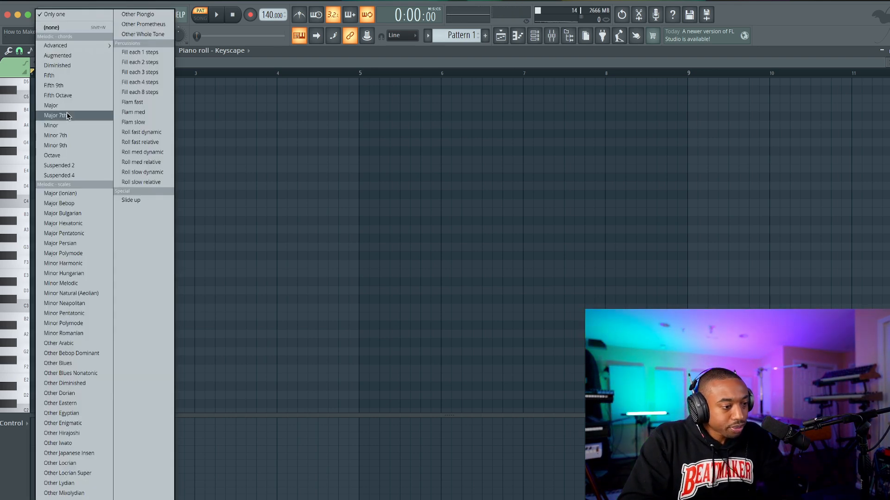
left_click(65, 146)
scroll(42, 197, "up", 2)
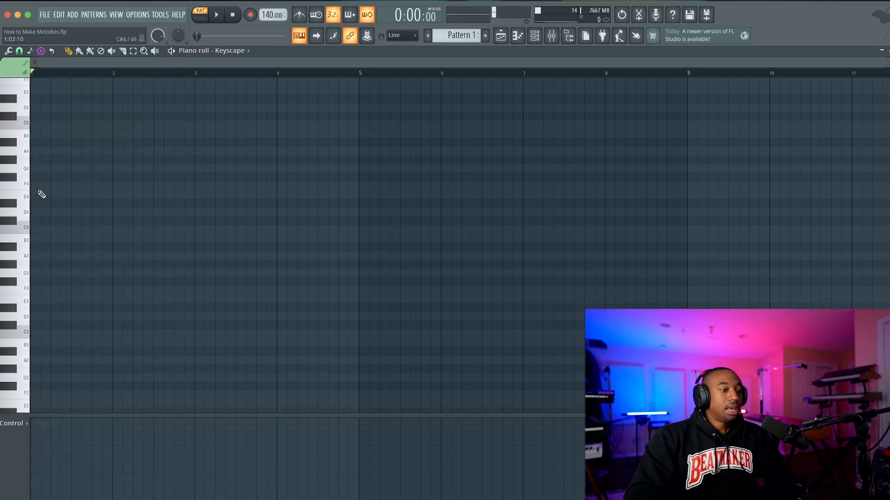
left_click(52, 217)
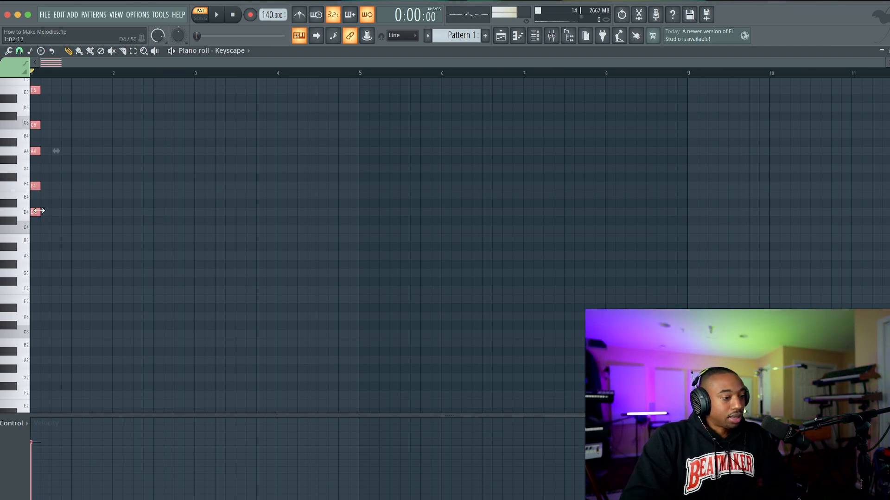
left_click_drag(51, 212, 70, 211)
scroll(69, 211, "up", 1)
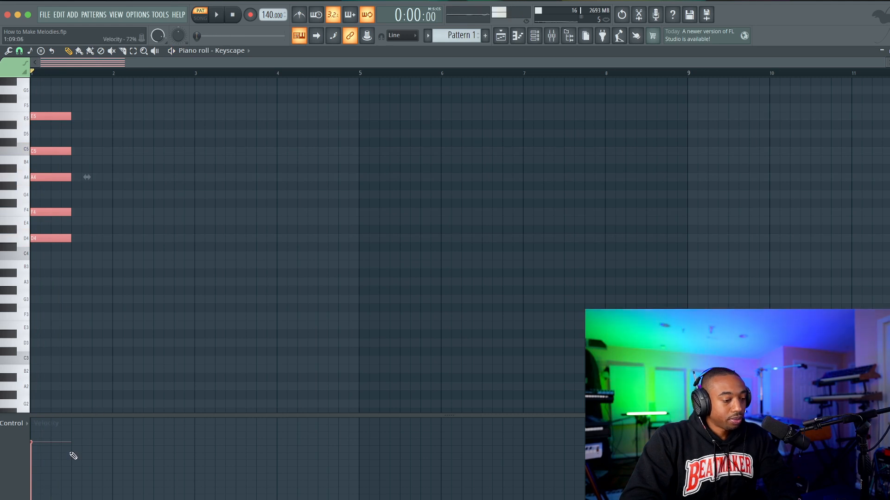
Step: Lower the velocity of the D minor 9th chord's notes and play the chord back
left_click(40, 470)
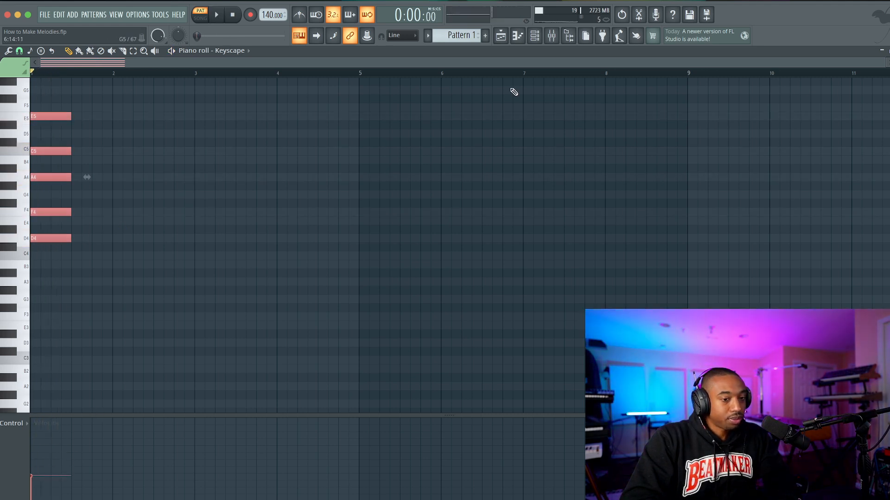
left_click(534, 35)
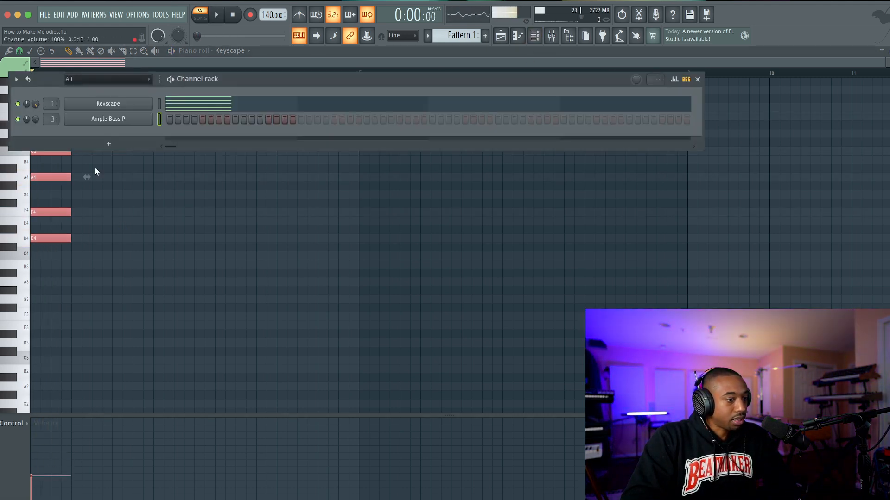
key("space")
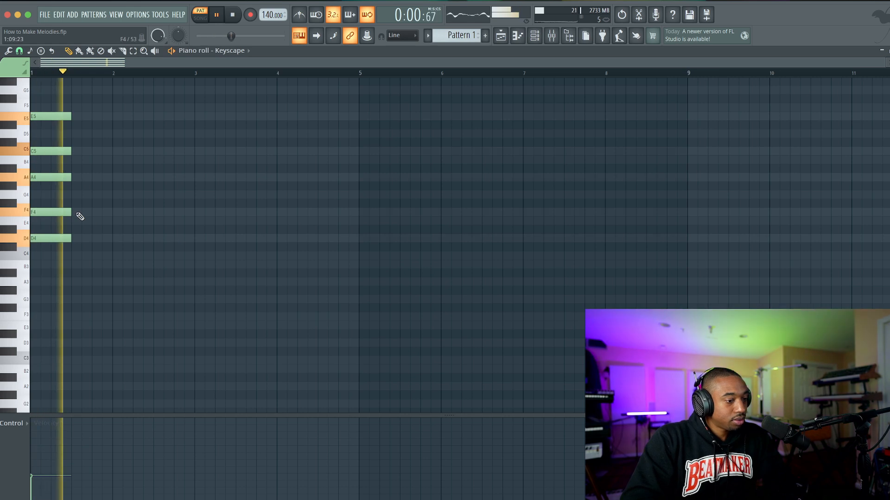
key("space")
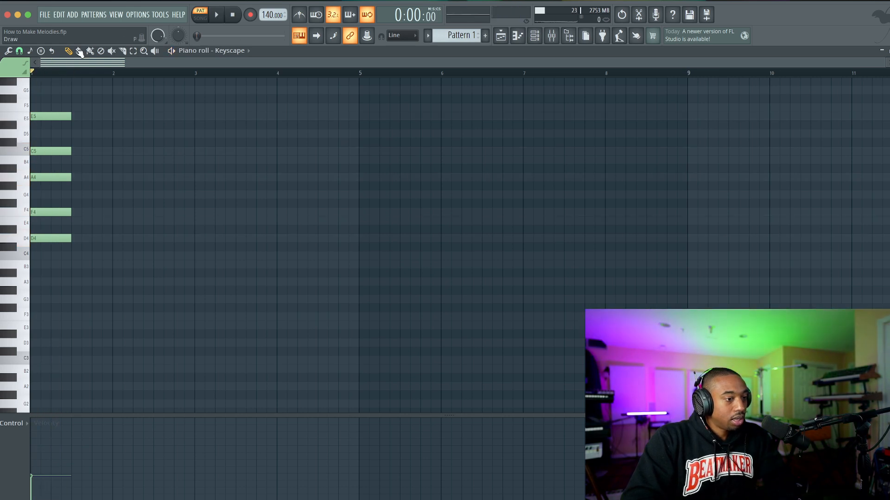
Step: Turn on the metronome, audition the chord, and shorten all its notes to six steps
left_click(308, 15)
key("space")
key("space")
key("super+a")
left_click_drag(71, 117, 62, 116)
key("super+d")
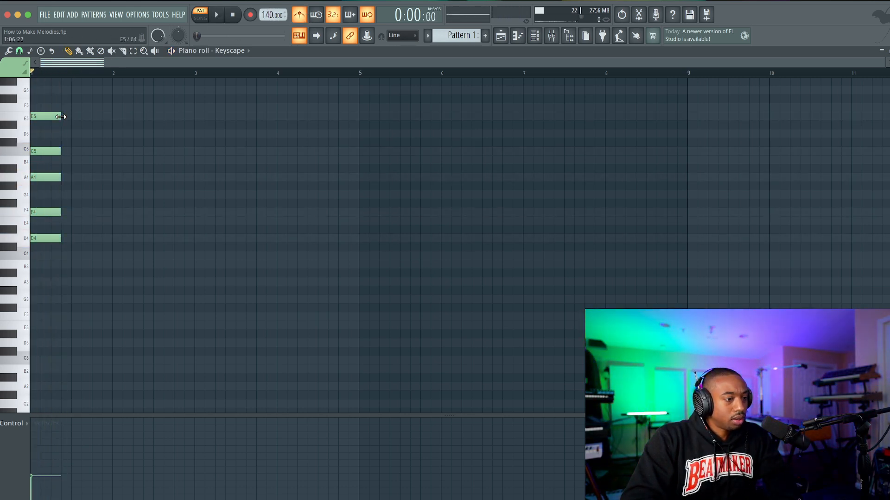
Step: Stamp an advanced 9 chord rooted on C#4 directly after the first chord and play the two together
left_click(41, 52)
mouse_move(60, 45)
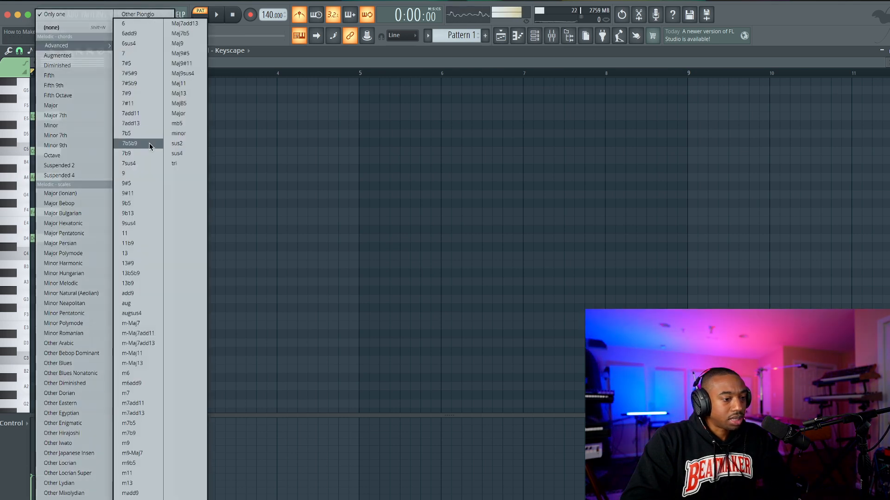
left_click(141, 173)
left_click(65, 246)
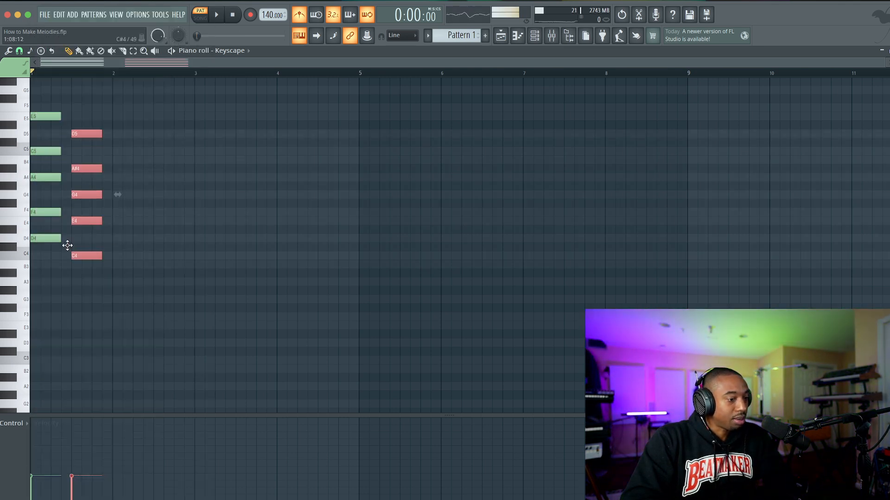
key("space")
key("space")
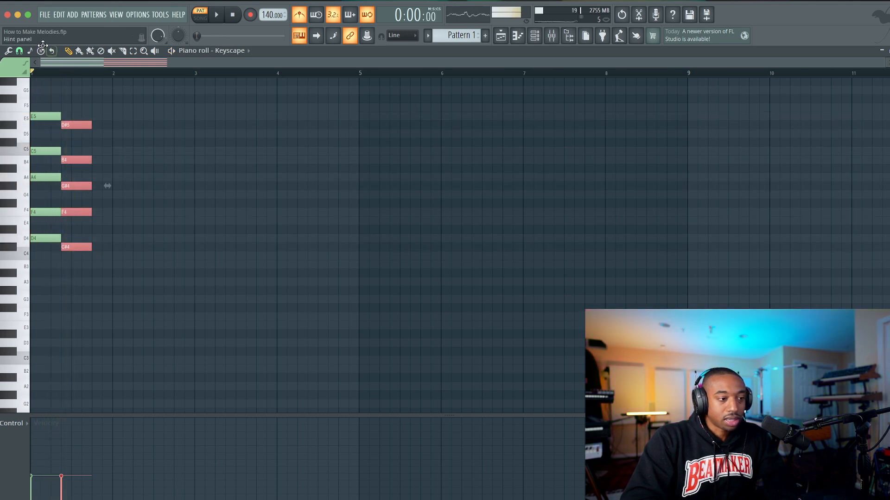
Step: Stamp a Maj9 chord rooted on C4 after the second chord, extend it to the start of bar 3, and play the progression
left_click(40, 51)
mouse_move(60, 45)
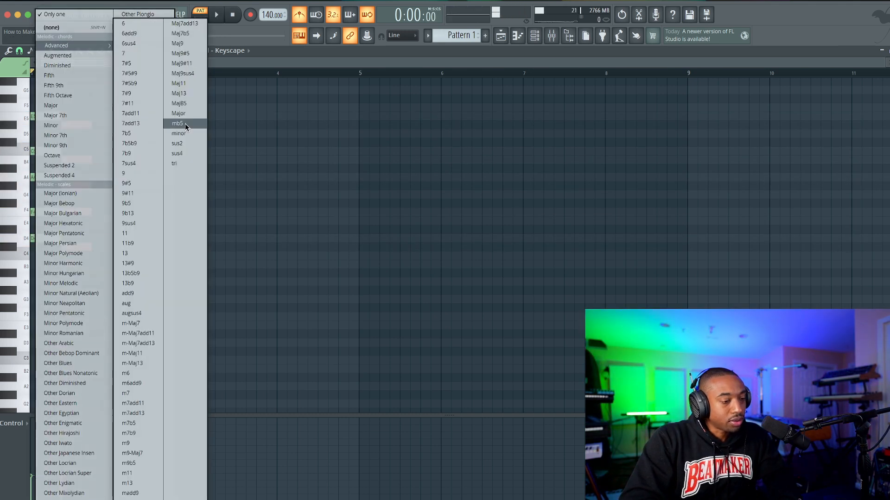
left_click(186, 46)
left_click_drag(121, 267, 175, 256)
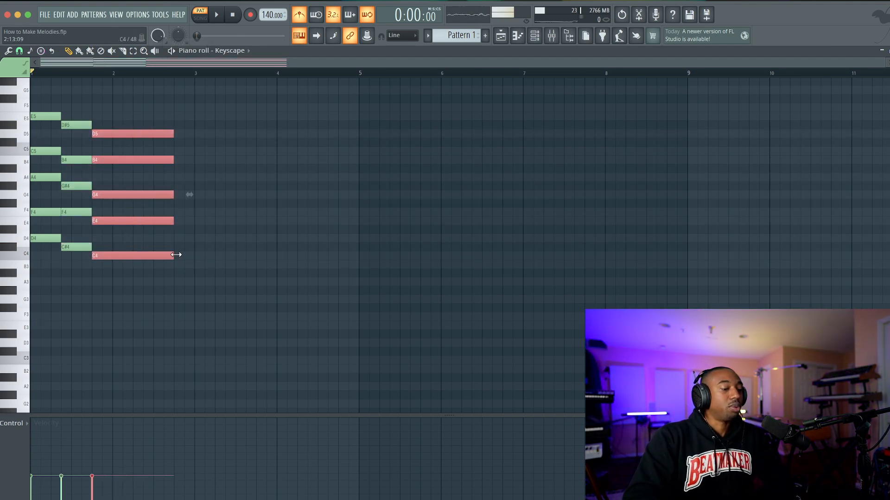
key("space")
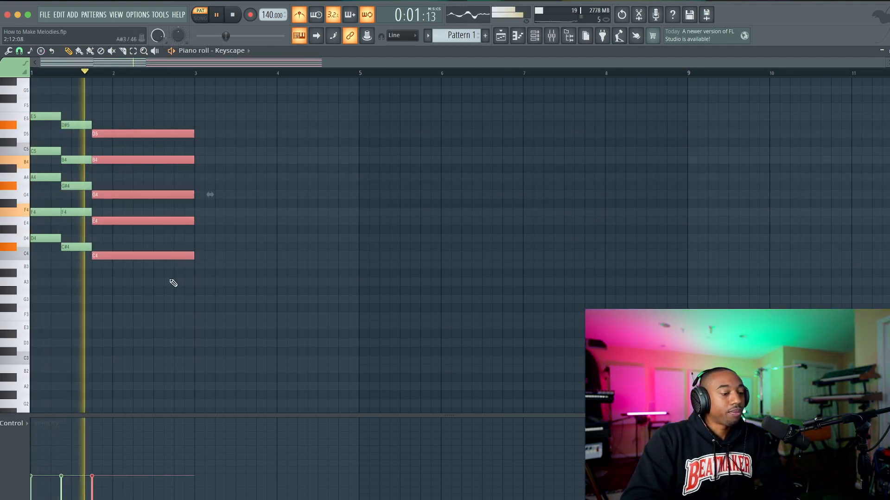
key("space")
Step: Raise the second chord's D#5 and G#4 to E5 and A4, play it back, and turn off the metronome
left_click_drag(218, 282, 23, 130)
key("super+d")
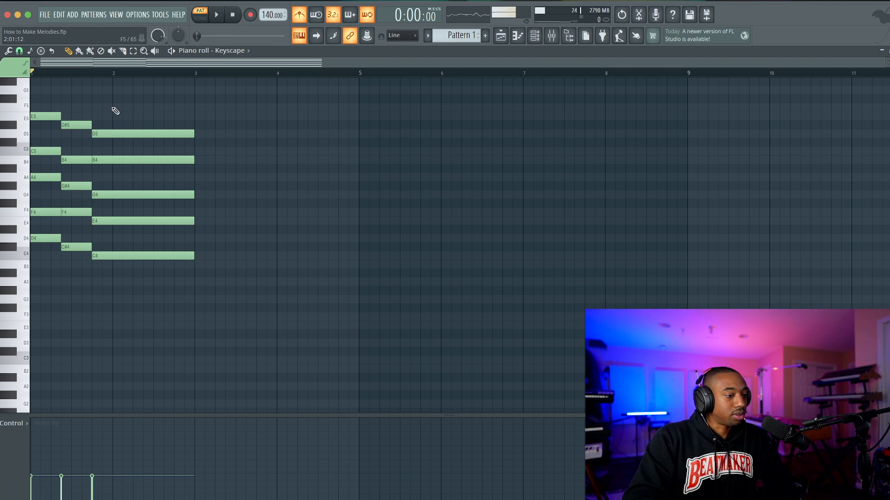
left_click(74, 125)
left_click(75, 187)
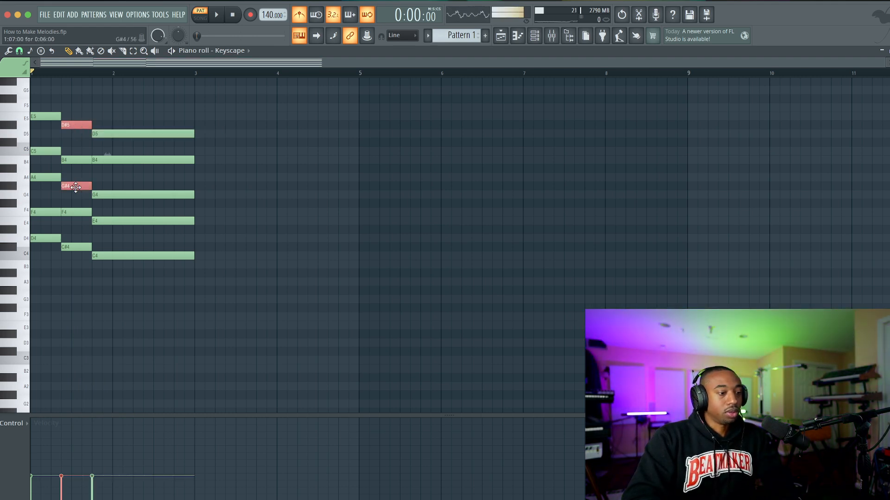
key("space")
left_click(132, 309, "super")
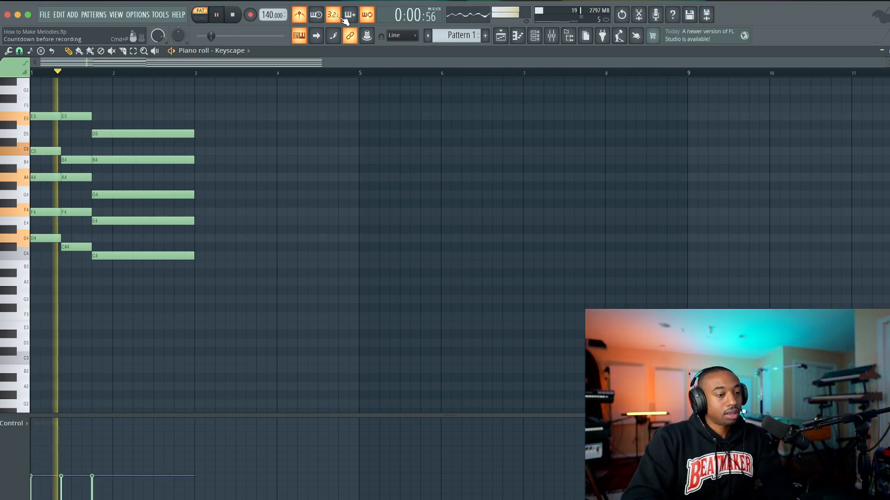
left_click(299, 15)
key("space")
Step: Duplicate the whole three-chord progression so it repeats from bar 3, and start playback
scroll(32, 111, "up", 1)
key("ctrl+a")
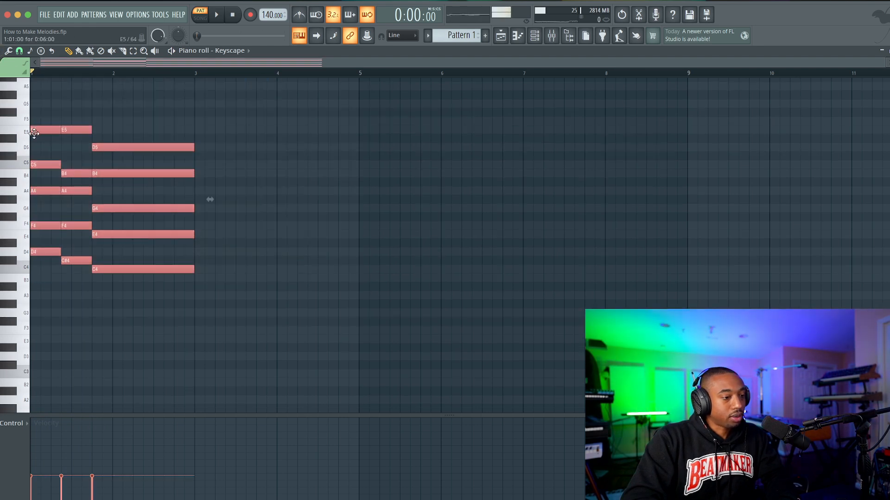
key("ctrl+b")
left_click_drag(225, 134, 194, 133)
key("space")
key("ctrl+d")
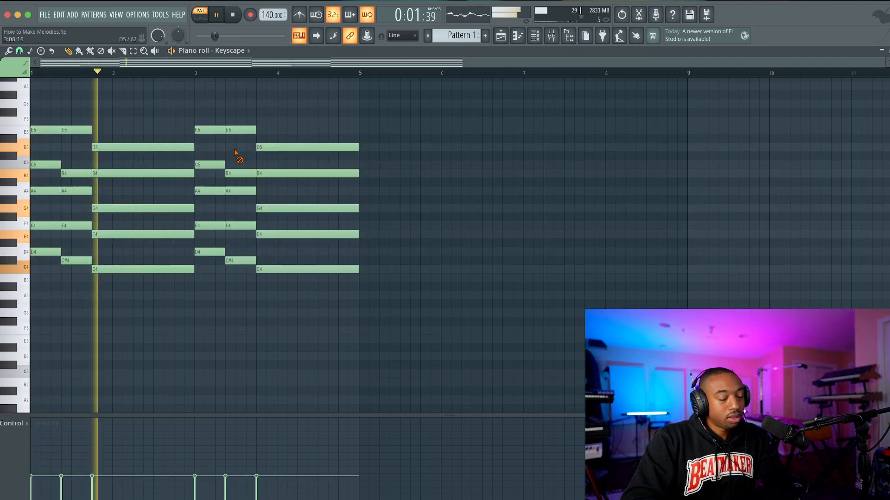
Step: Duplicate the four-bar progression so it repeats from bar 5 up to bar 9, and save the project
left_click_drag(379, 104, 30, 298)
key("space")
key("ctrl+b")
left_click_drag(311, 251, 370, 250)
scroll(370, 250, "right", 2)
scroll(370, 251, "up", 1)
key("ctrl+s")
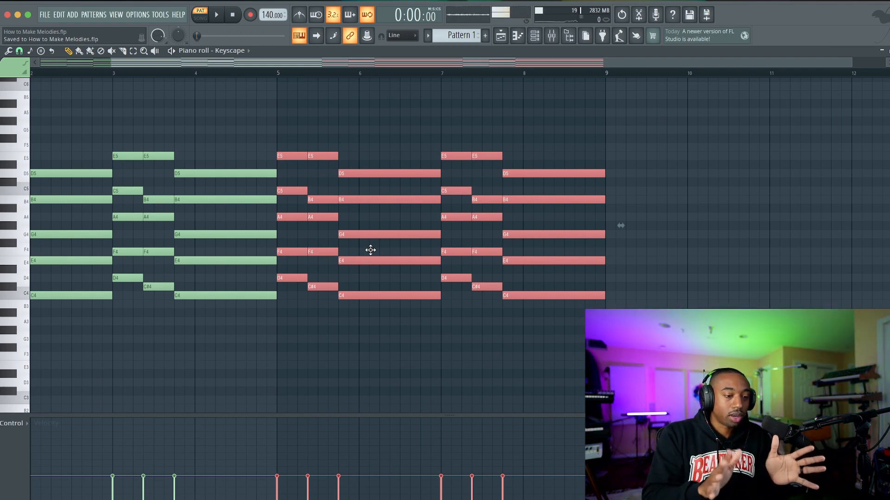
Step: Lower E5 and A4 in bar 7's second chord to D#5 and G#4, and audition from bar 7
right_click(410, 211)
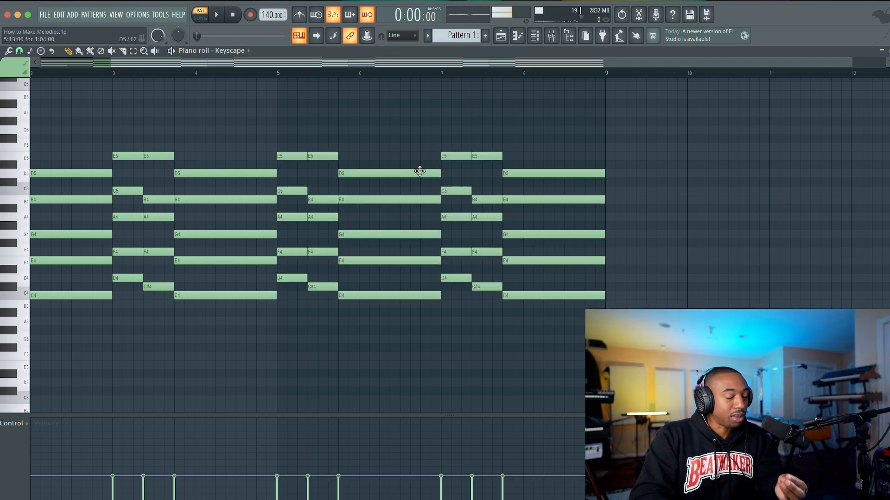
scroll(464, 151, "right", 2)
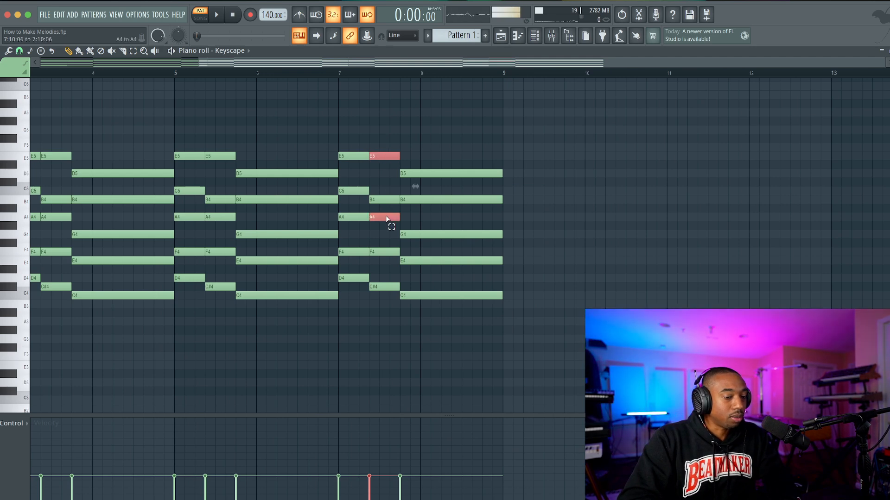
key("shift+Down")
left_click(339, 72)
key("space")
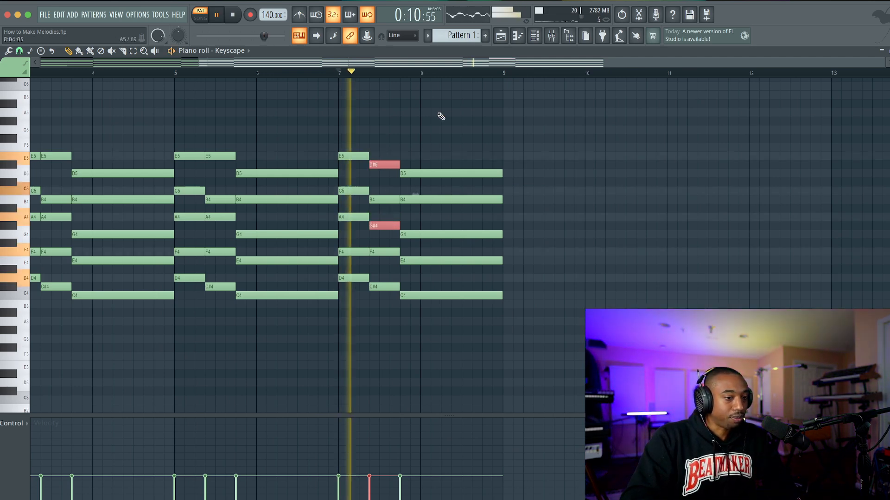
scroll(435, 117, "right", 2)
key("space")
Step: Lower B4 and E4 in the final long chord to A#4 and D#4, and audition from bar 7
left_click(331, 260, "super")
left_click(332, 200, "shift+super")
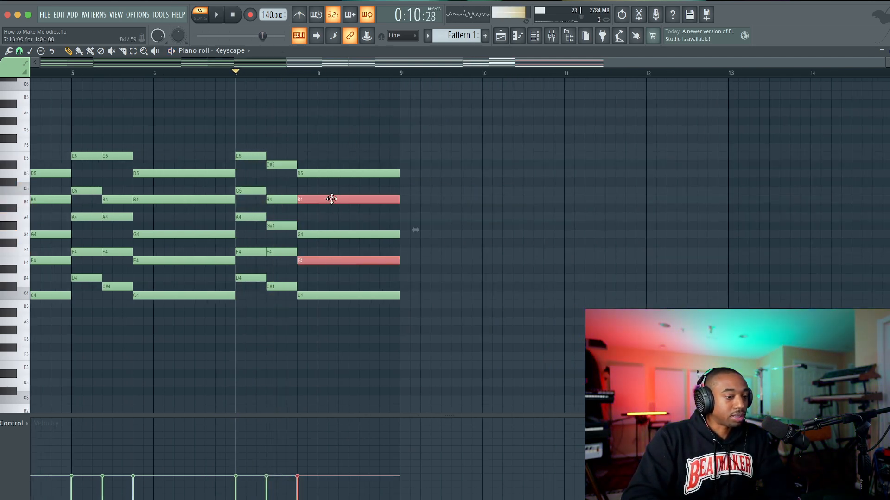
key("shift+Down")
left_click(364, 139)
key("space")
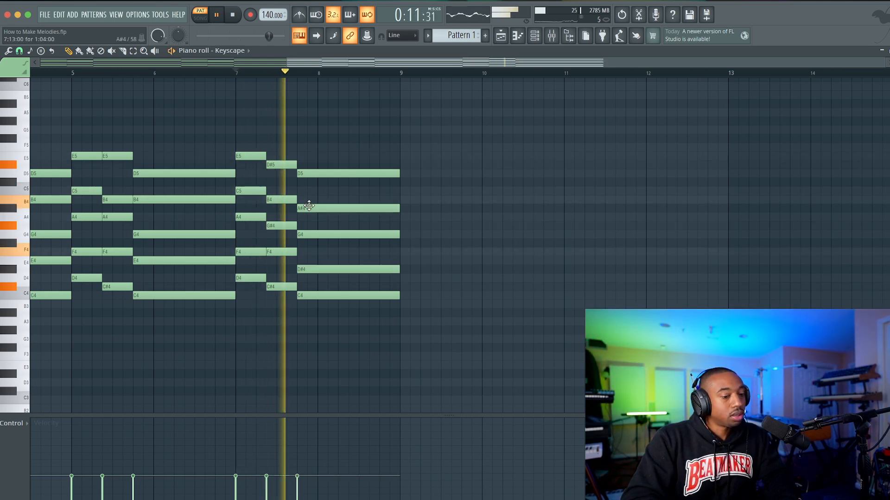
key("space")
Step: Lower D#5 and G#4 in bar 7's second chord to D5 and G4, and play the ending back
left_click(285, 254, "super")
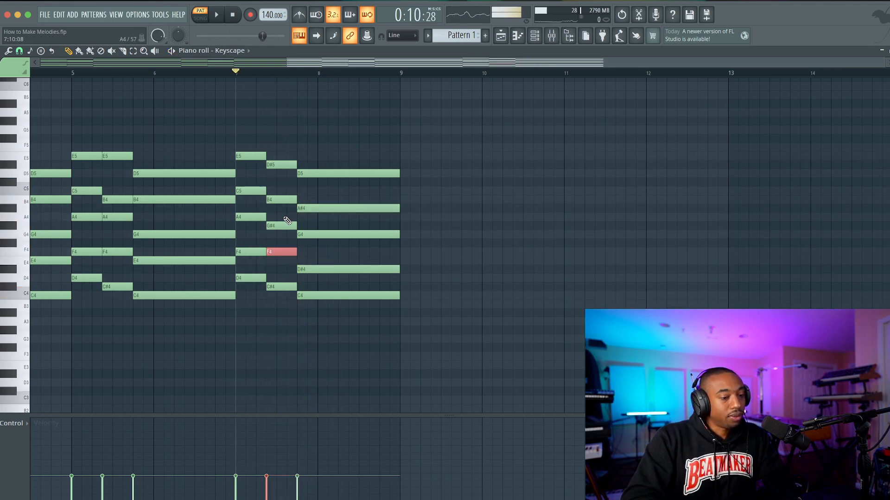
left_click(282, 164, "shift+super")
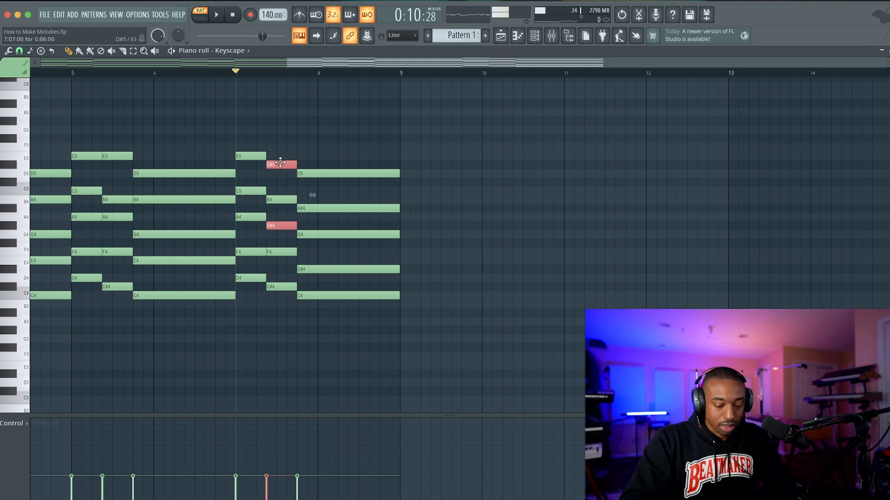
key("shift+Down")
key("space")
left_click(342, 126)
scroll(342, 127, "down", 3)
key("space")
key("space")
Step: Listen to the last two bars of the progression to check the revised final chords
scroll(344, 148, "down", 2)
key("space")
mouse_move(310, 159)
left_mouse_down()
mouse_move(258, 339)
mouse_move(279, 113)
left_mouse_up()
right_click(259, 339)
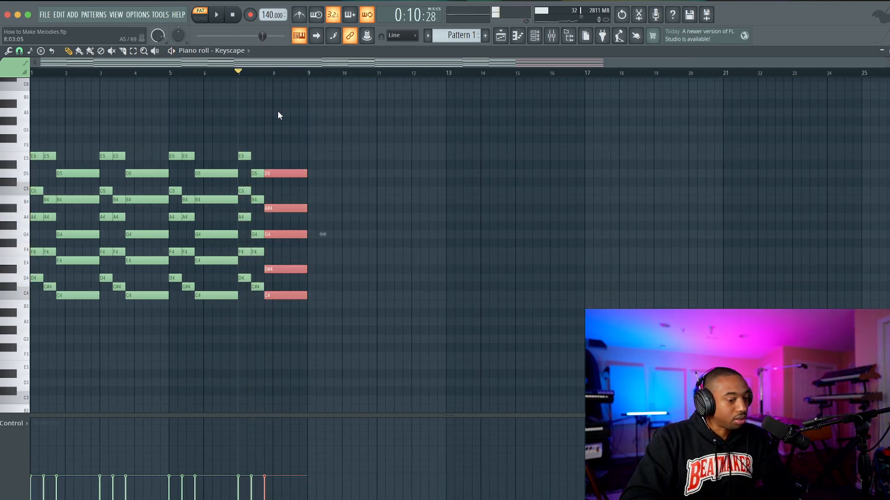
left_click(278, 115)
key("space")
Step: Stop playback, open the Keyscape channel's instrument, search its presets for "jd-800", and load JD-800 - Crystal Rhodes
left_click(534, 35)
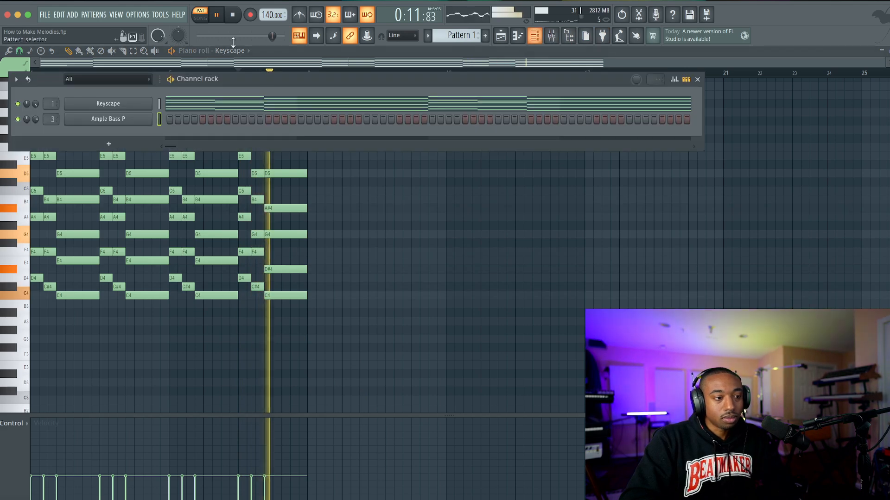
key("space")
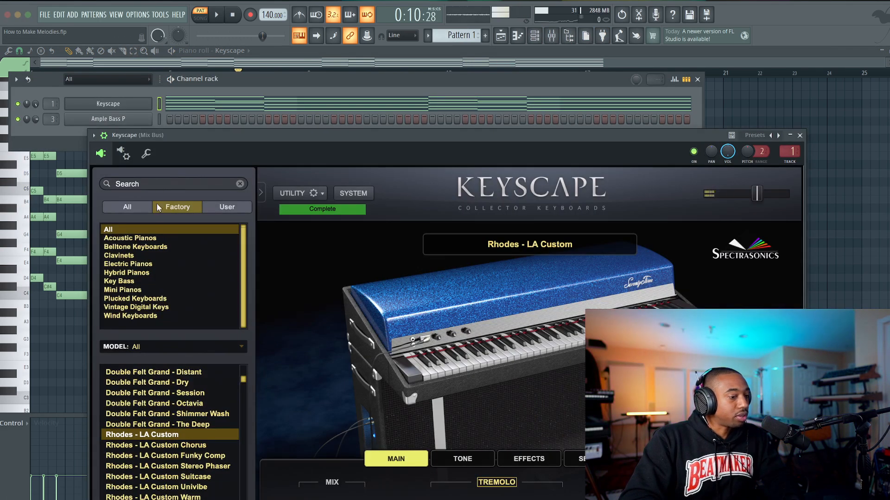
left_click(156, 184)
type("jd")
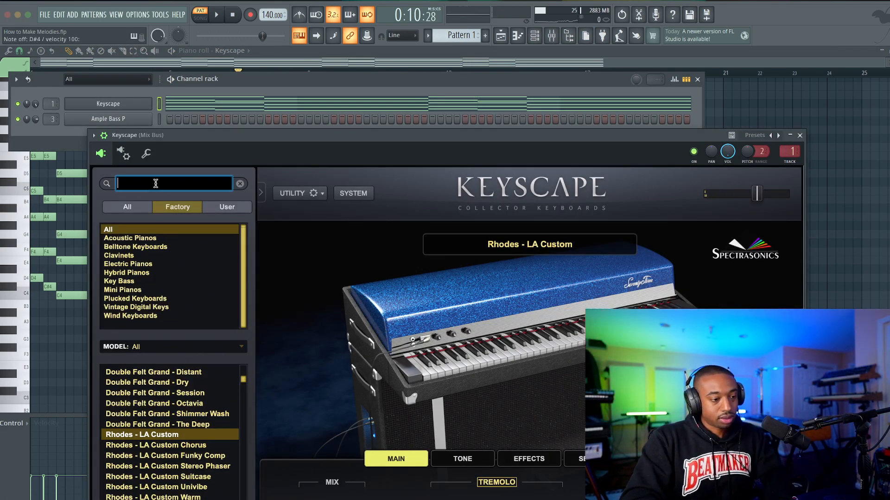
type("-800")
key("Return")
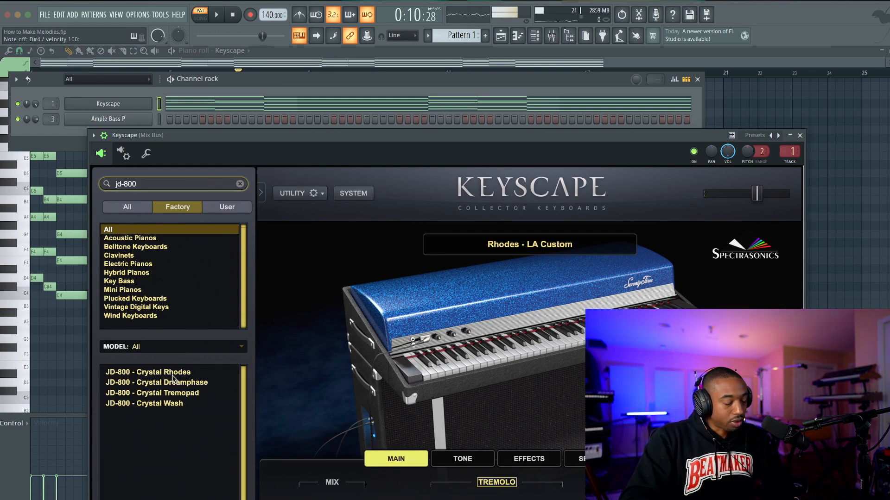
left_click(174, 373)
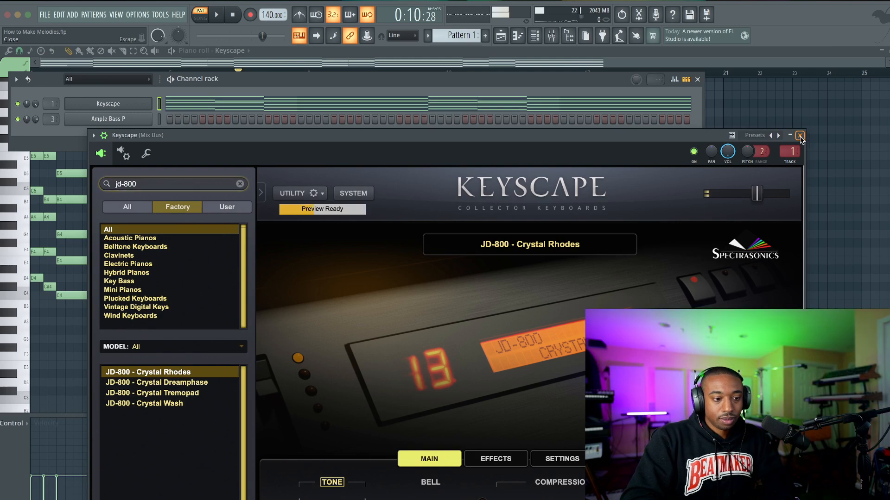
Step: Close the Keyscape window, route its channel to mixer track 4, and raise that track's fader slightly while the pattern plays
left_click(800, 137)
key("F6")
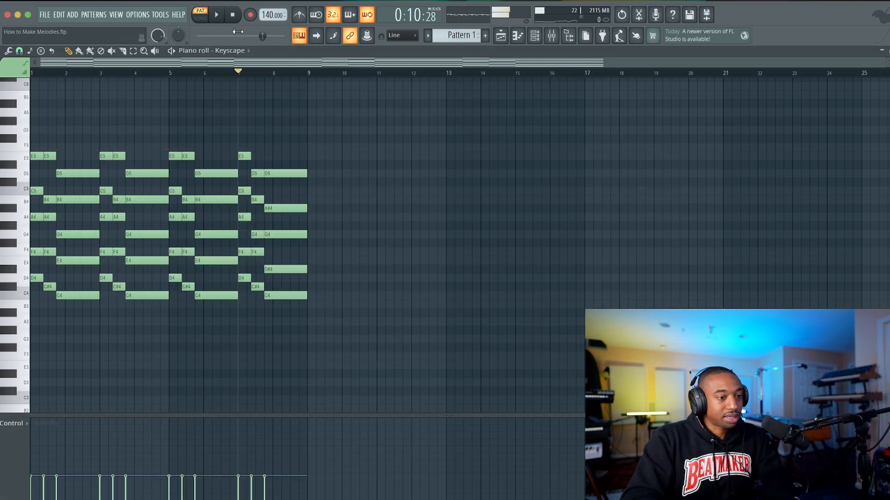
key("space")
left_click(534, 36)
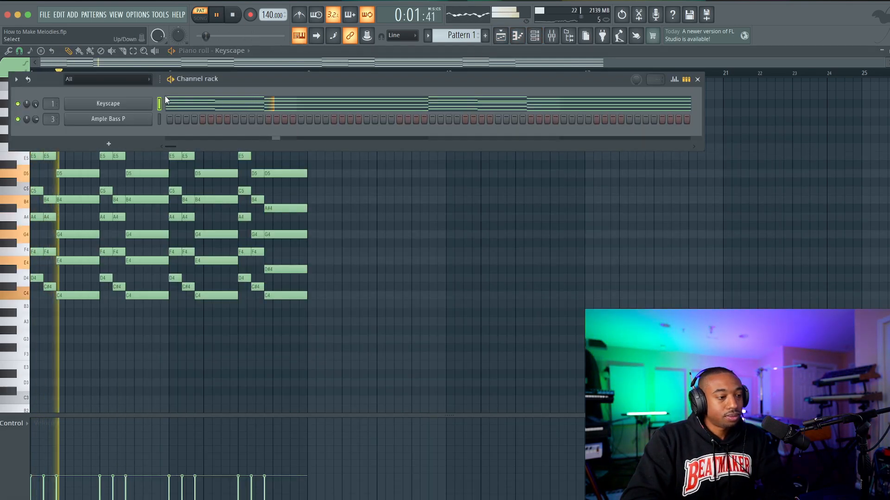
key("F9")
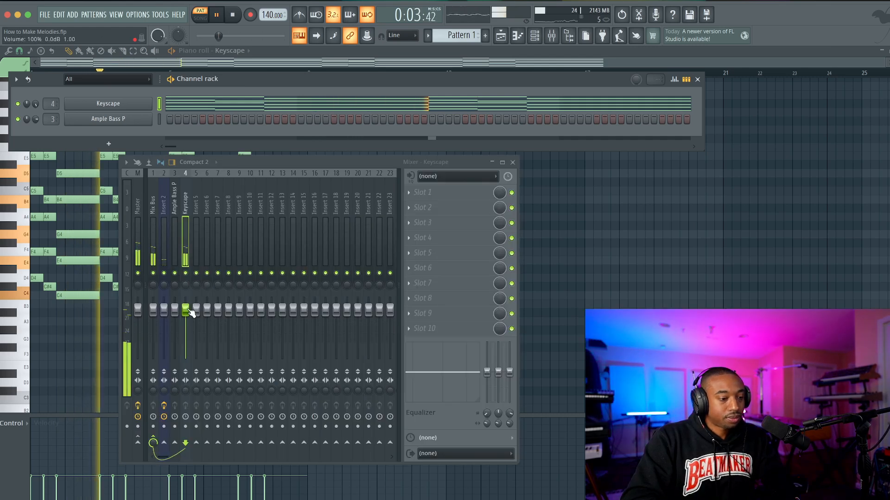
left_click_drag(185, 310, 186, 300)
left_click(680, 187)
Step: Place Pattern 1 back to back at bars 1 and 9 on playlist Track 1, and show the channel rack
left_click(503, 37)
left_click(139, 98)
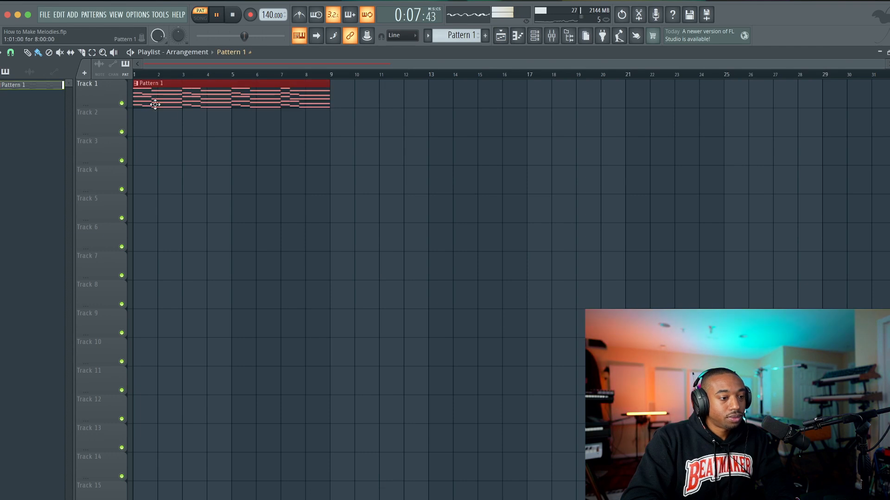
left_click(244, 95)
left_click(536, 36)
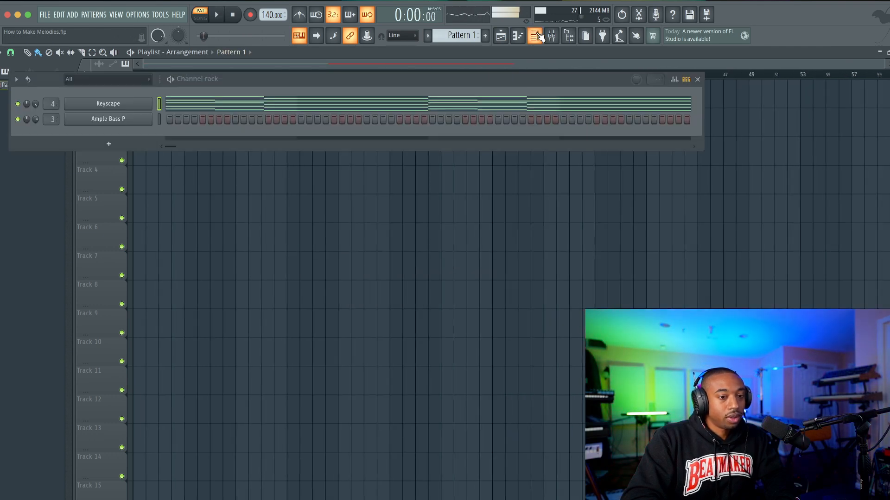
key("F4")
left_click(485, 36)
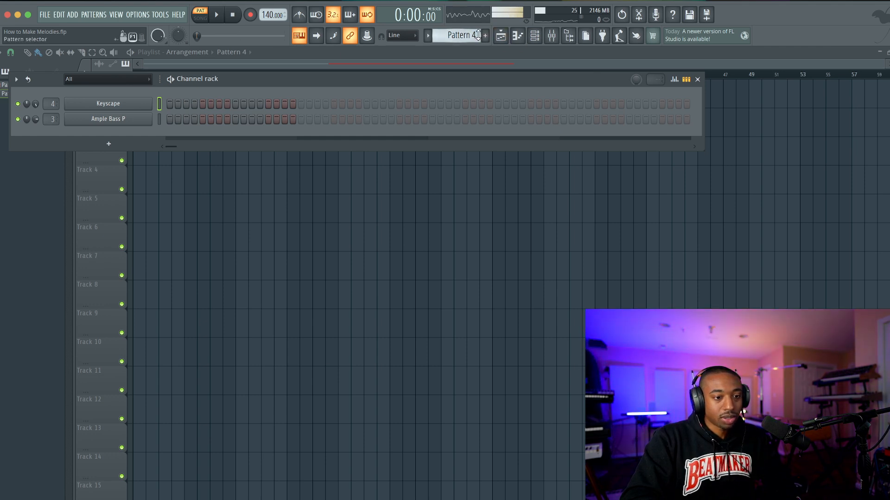
key("1")
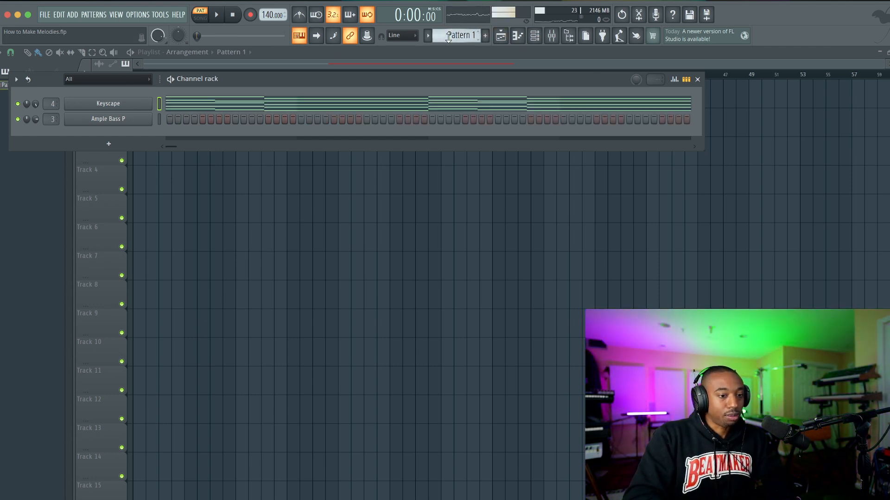
Step: Create an empty Pattern 2 and paste the chord progression into the Ample Bass P channel's piano roll
right_click(457, 33)
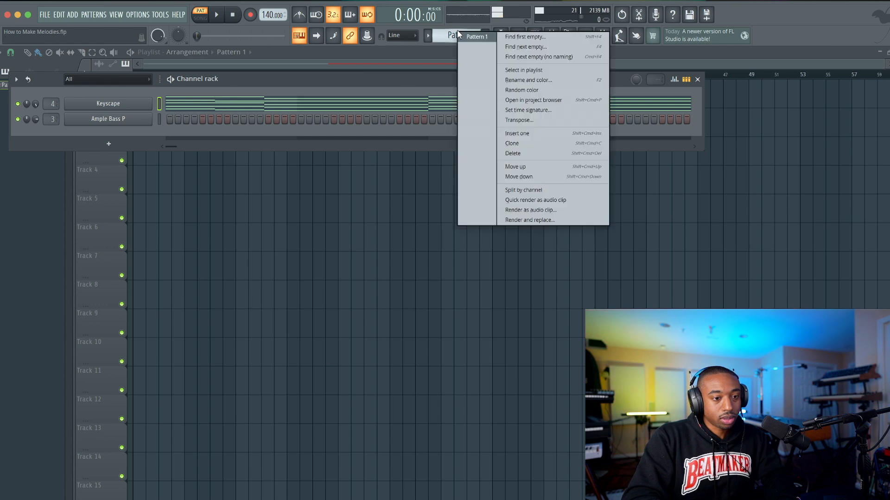
left_click(538, 43)
key("Return")
key("super+v")
left_click(192, 119)
scroll(163, 200, "down", 3)
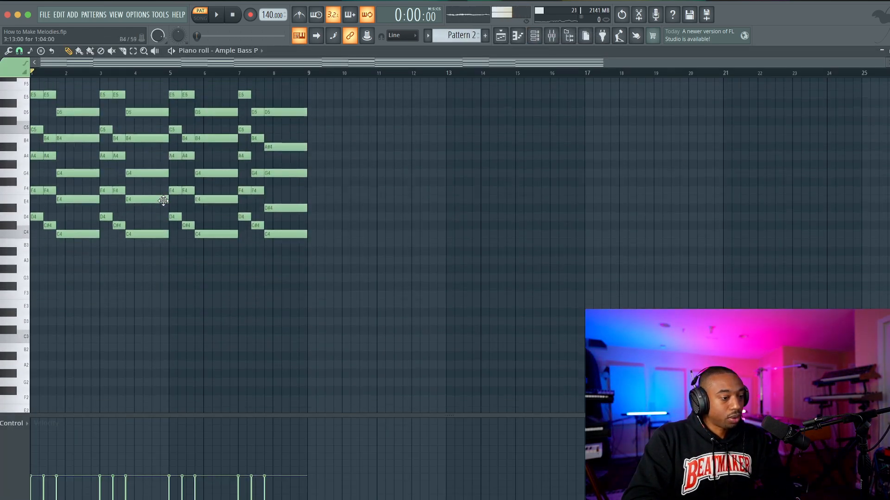
Step: Delete all the upper chord notes, keeping only the lowest D4, C#4 and C4 line for the bass
scroll(163, 201, "up", 1)
left_click_drag(305, 221, 30, 98)
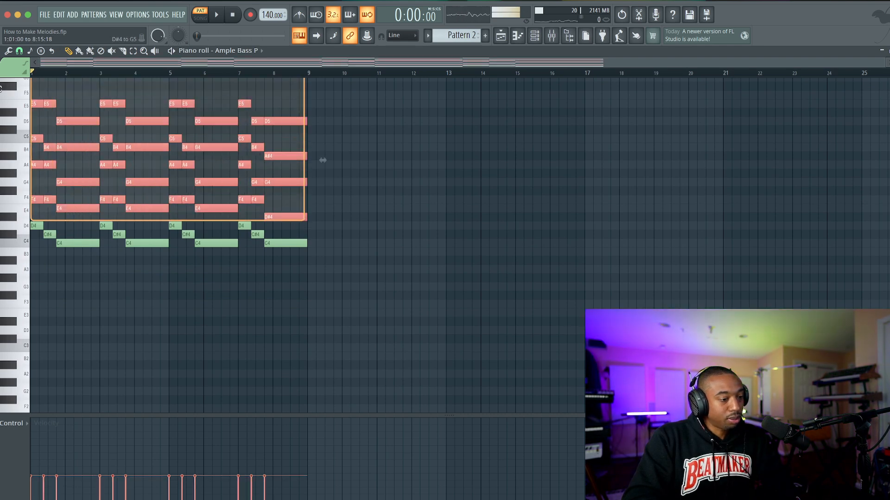
key("Delete")
key("space")
key("space")
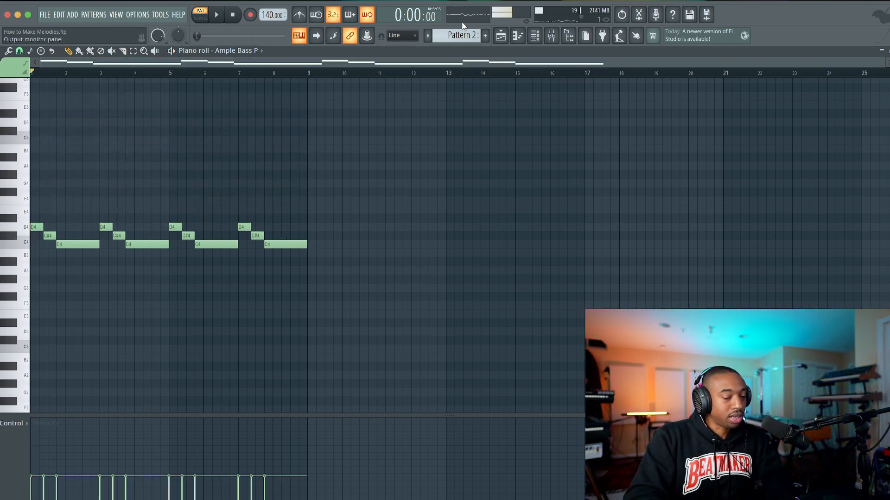
Step: Place Pattern 2 at bar 1 on playlist Track 2 and play the arrangement in song mode
key("F5")
left_click_drag(250, 88, 146, 119)
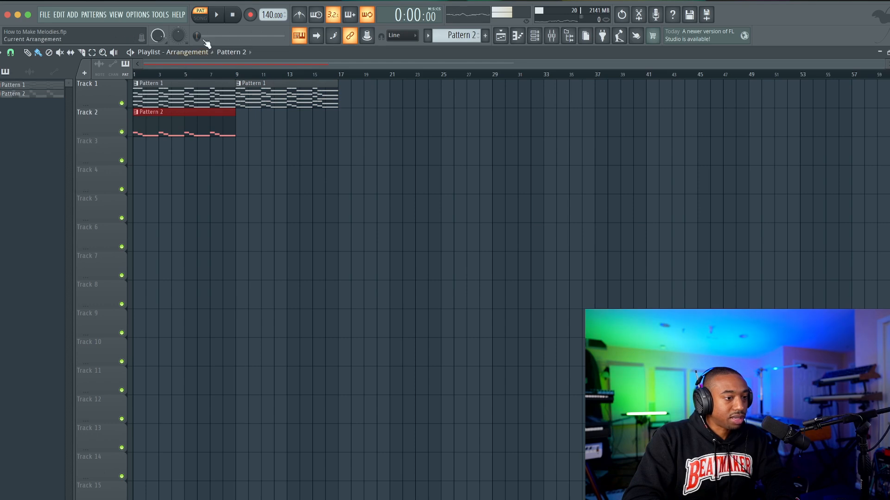
left_click(200, 17)
left_click(216, 14)
scroll(174, 134, "up", 3)
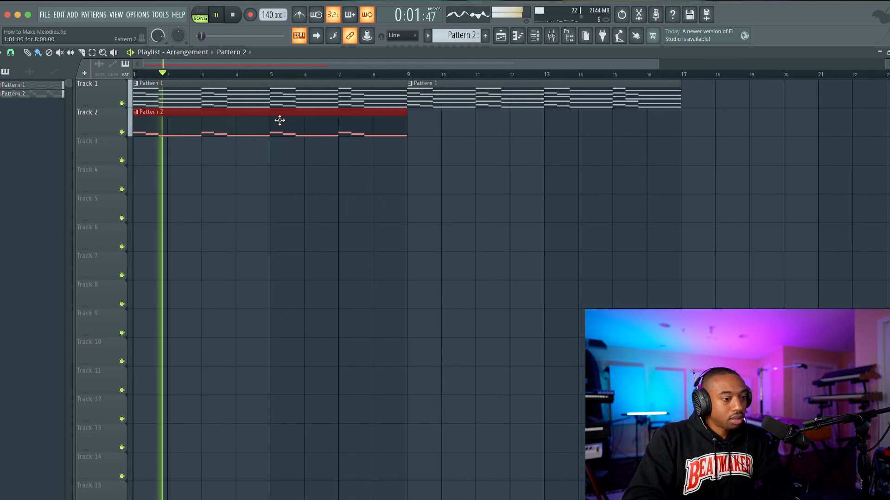
key("space")
Step: Open Pattern 2's bass notes, raise them one octave to D5, C#5 and C5, and play them briefly
double_click(373, 127)
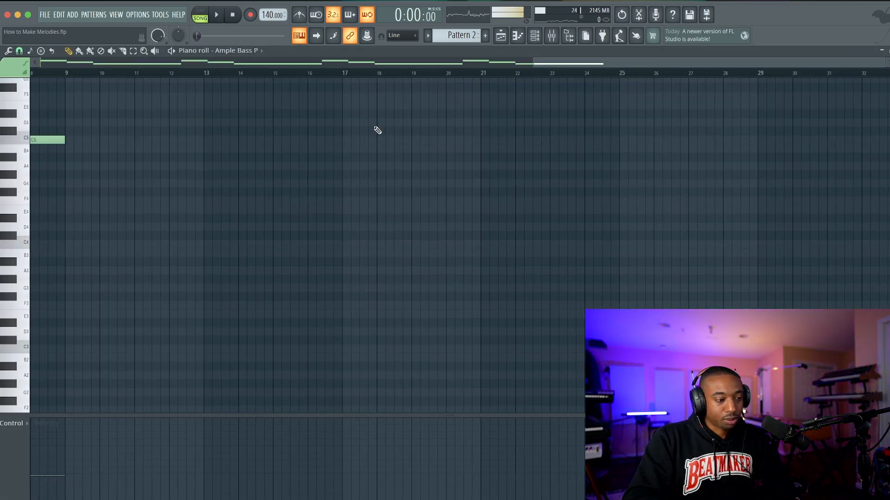
key("space")
key("space")
Step: Audition the bass with the chords from the channel rack, and inspect the Ample Bass P instrument
key("F6")
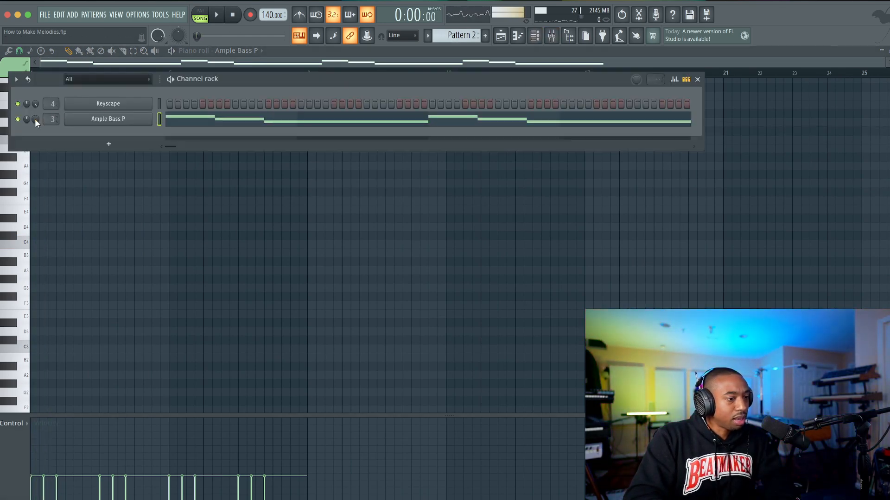
key("space")
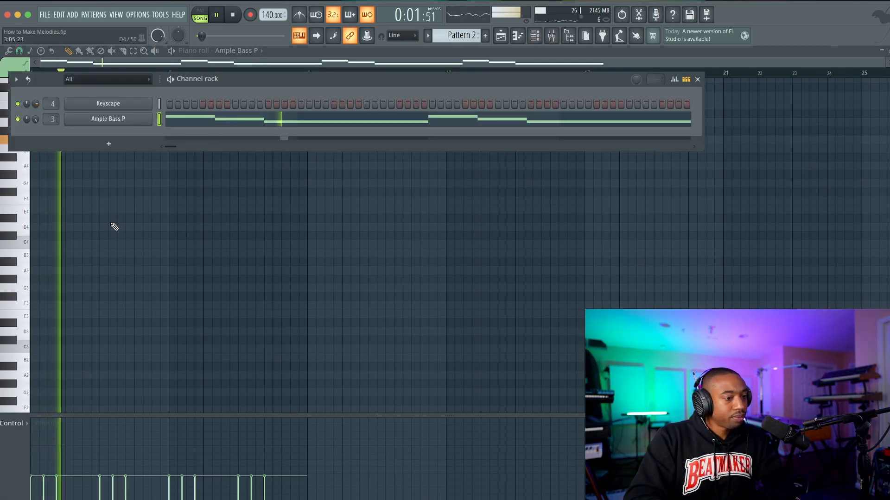
key("space")
left_click(133, 118)
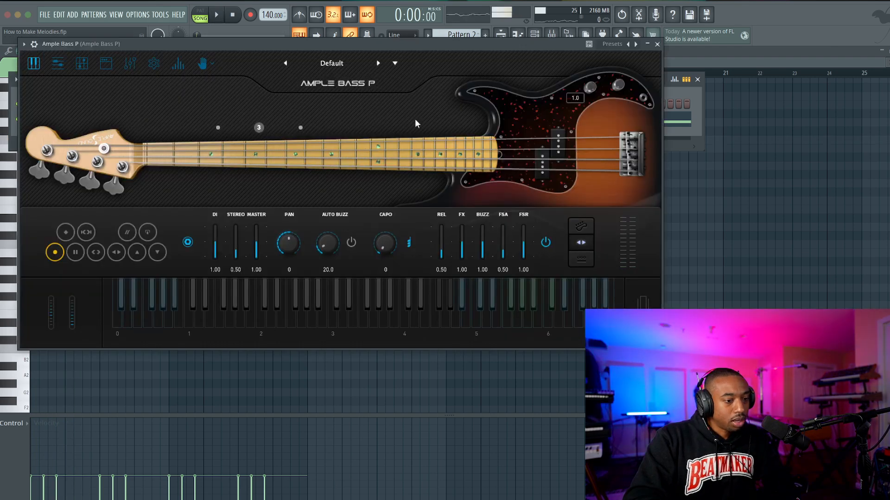
left_click(657, 44)
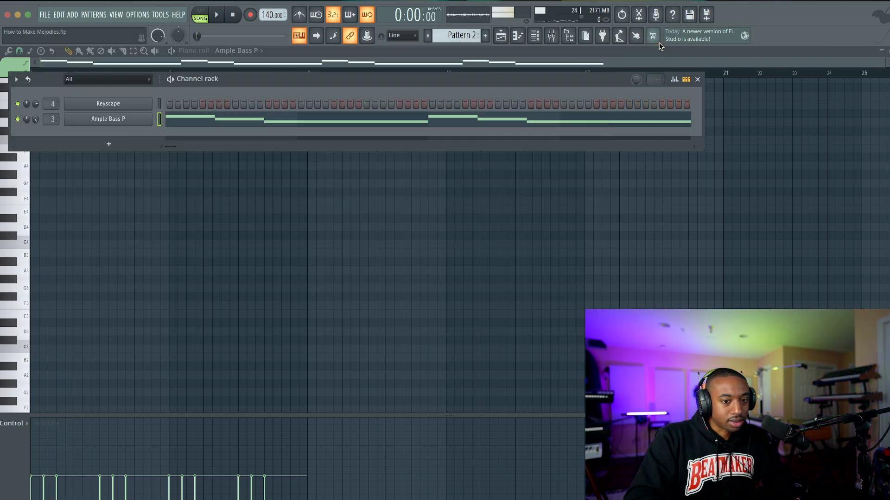
Step: Set Keyscape's master tuning to 440 Hz in its system settings, close the instrument, and play the arrangement
left_click(133, 103)
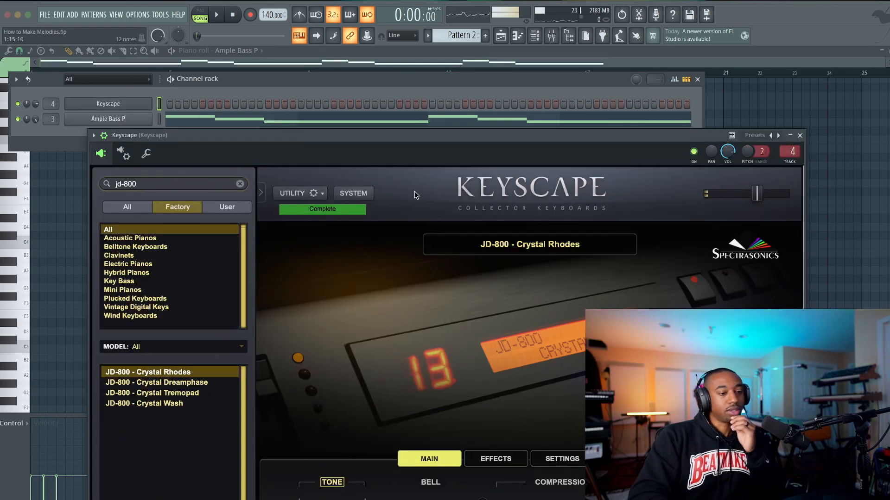
left_click(359, 198)
left_click(555, 388)
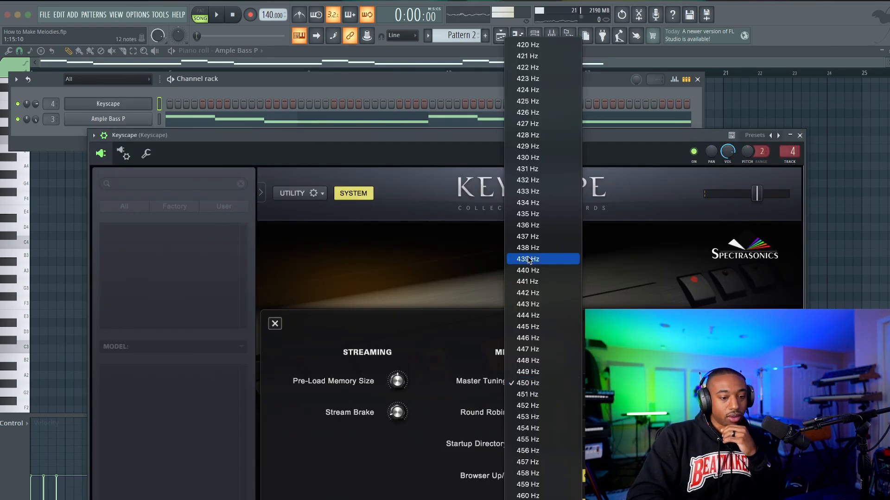
left_click(533, 269)
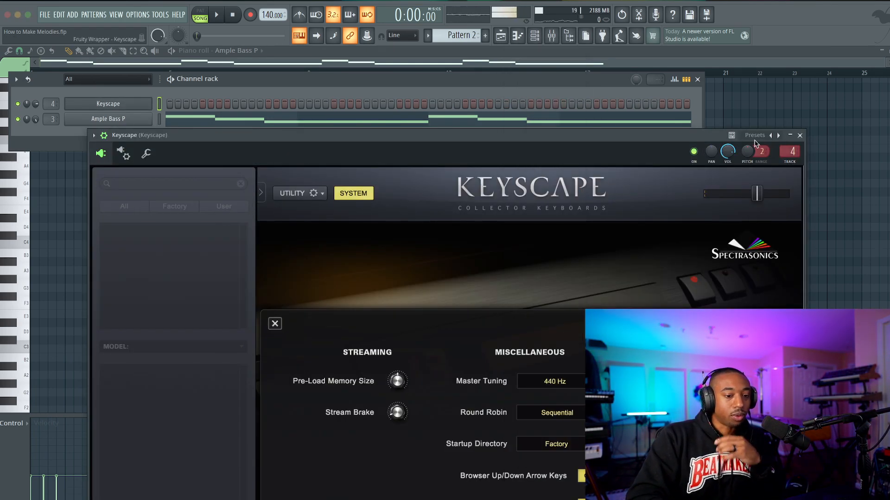
left_click(802, 136)
key("space")
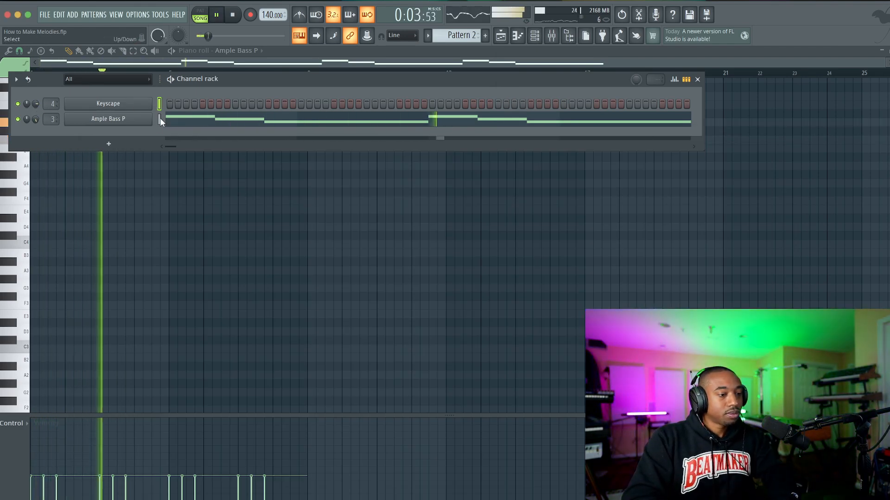
Step: Return to the bass piano roll, change its snap setting, and shorten the first D5 to one beat
key("F6")
key("space")
scroll(144, 158, "up", 8)
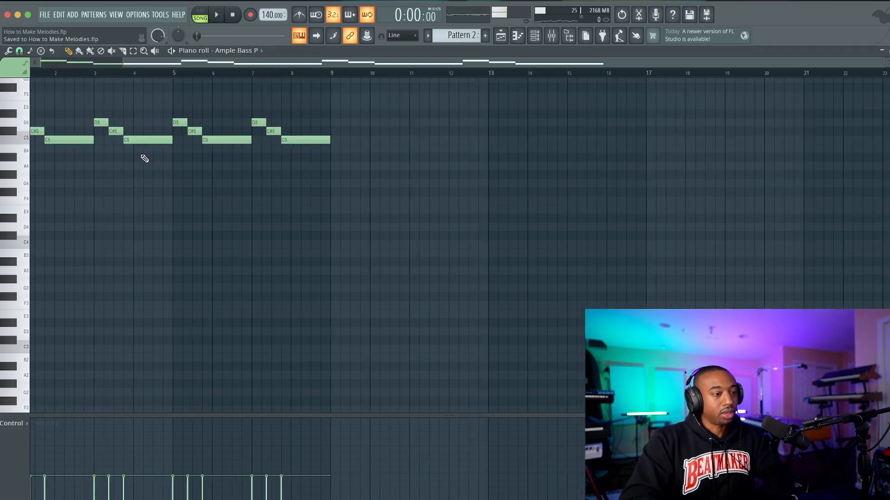
scroll(144, 159, "up", 3)
scroll(144, 159, "left", 2)
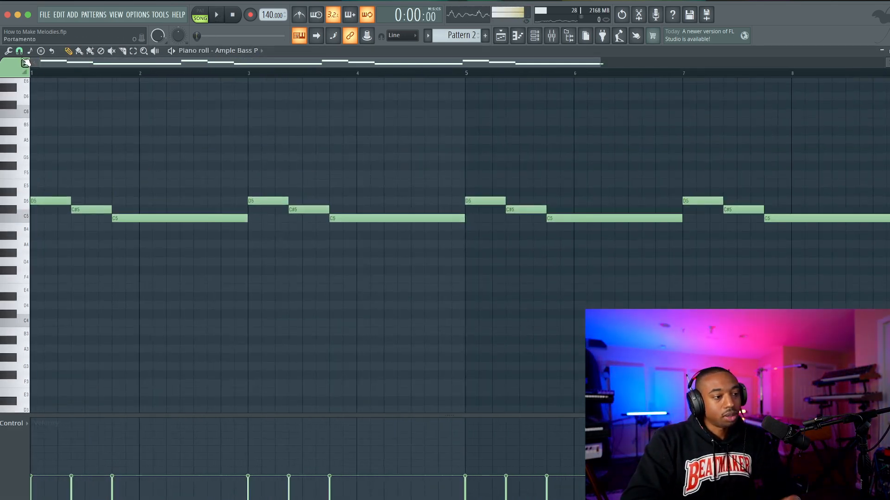
left_click(19, 52)
left_click(33, 168)
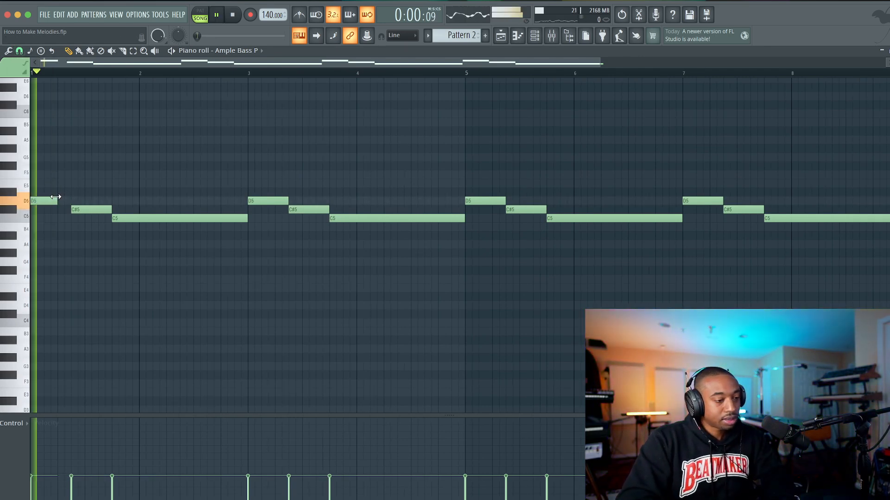
Step: Add a two-step D6 on beat 2 of bar 1, right after the first D5, and play it back
left_click(63, 97)
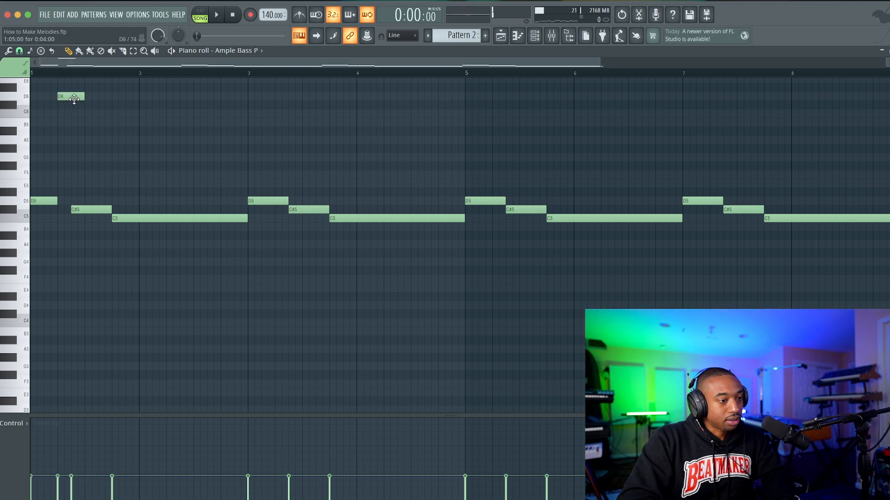
key("space")
left_click_drag(84, 97, 72, 97)
key("space")
key("space")
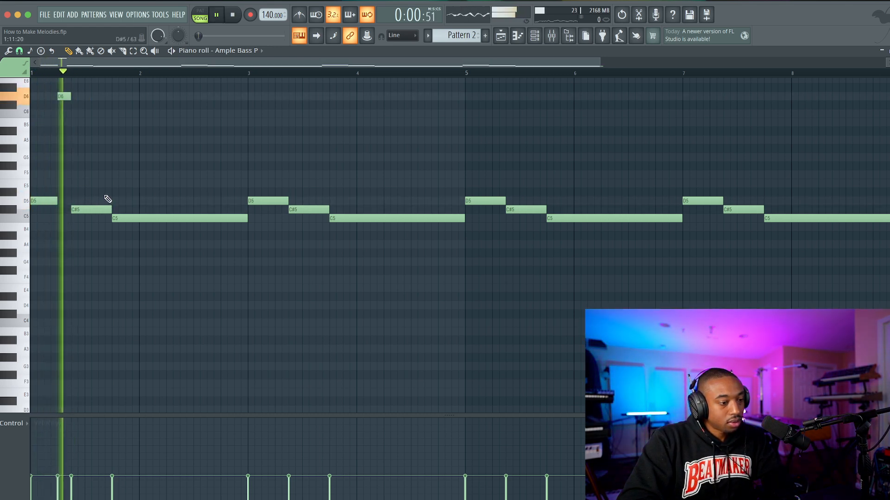
Step: Add a two-step C#6 just before bar 1's long C5, and shorten the preceding C#5 to one beat
key("space")
left_click_drag(99, 147, 91, 96)
key("space")
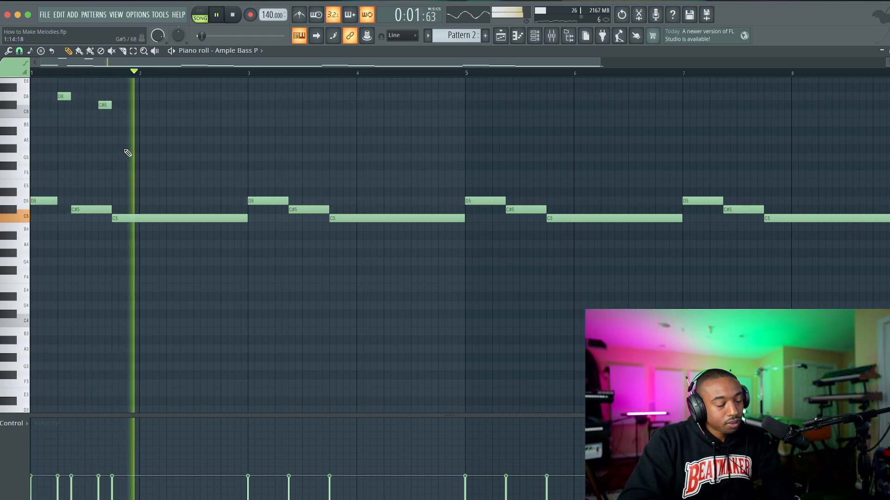
key("space")
key("space")
left_click_drag(111, 209, 97, 210)
key("space")
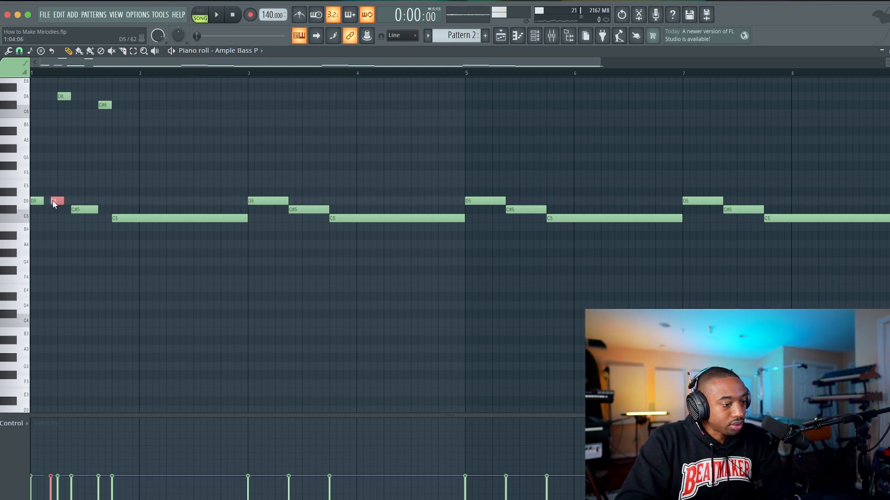
Step: Shorten the first D5 to two steps, put a two-step G#5 between it and the D6, and play from the start
key("shift+Up")
key("shift+Up")
key("shift+Up")
key("shift+Up")
key("shift+Up")
key("shift+Up")
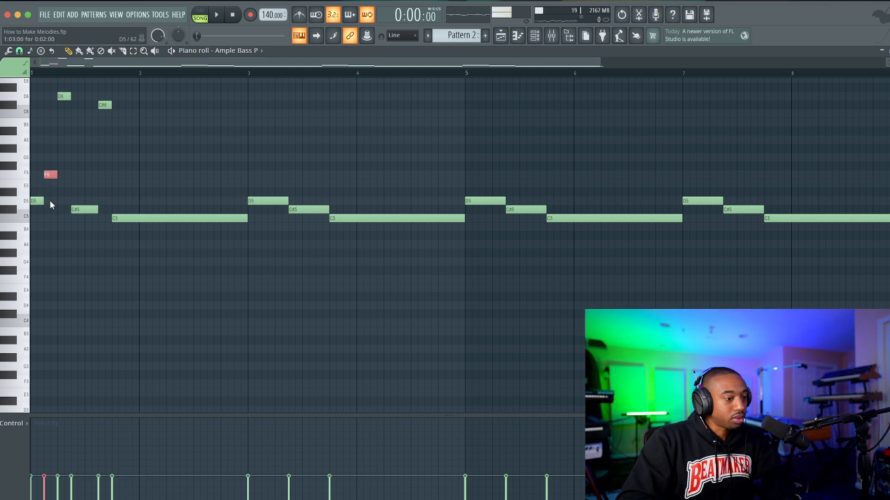
key("space")
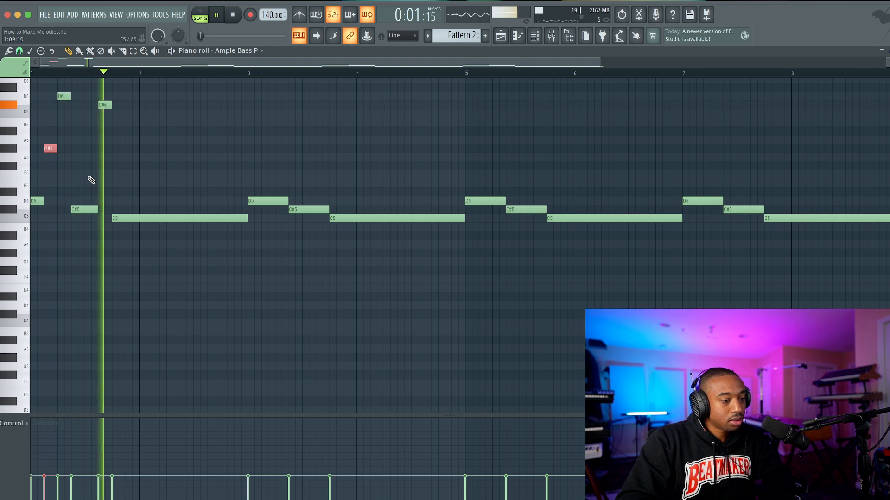
Step: Shorten bar 1's C#5 to two steps, add a two-step G#5 between it and the C#6, and play
key("space")
left_click_drag(97, 209, 82, 208)
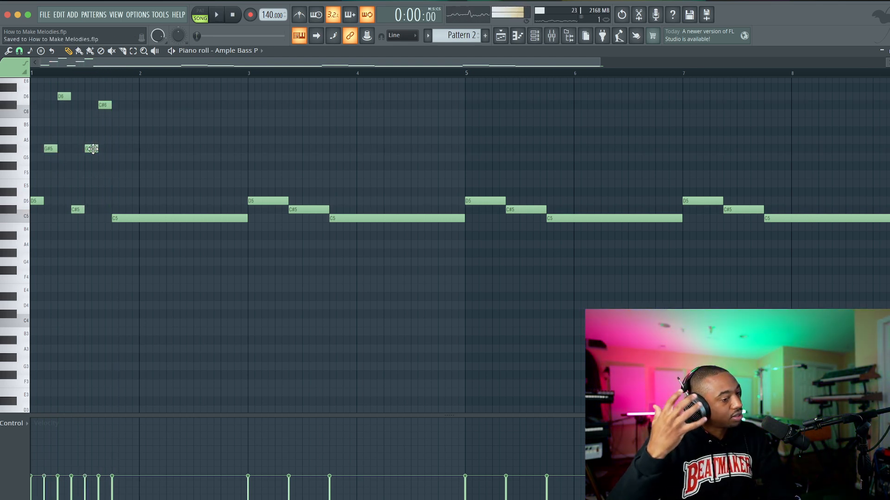
key("space")
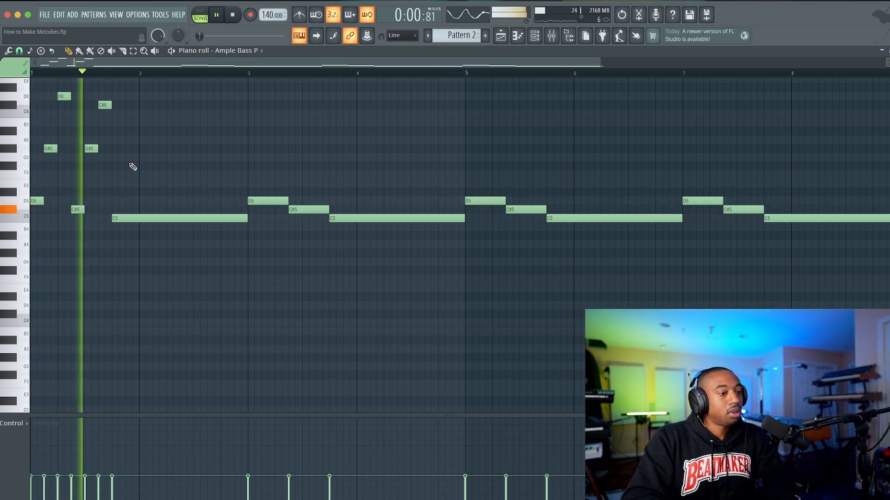
Step: End the first long C5 halfway through bar 2, fill the bar's last two beats with a C#5, and play
key("space")
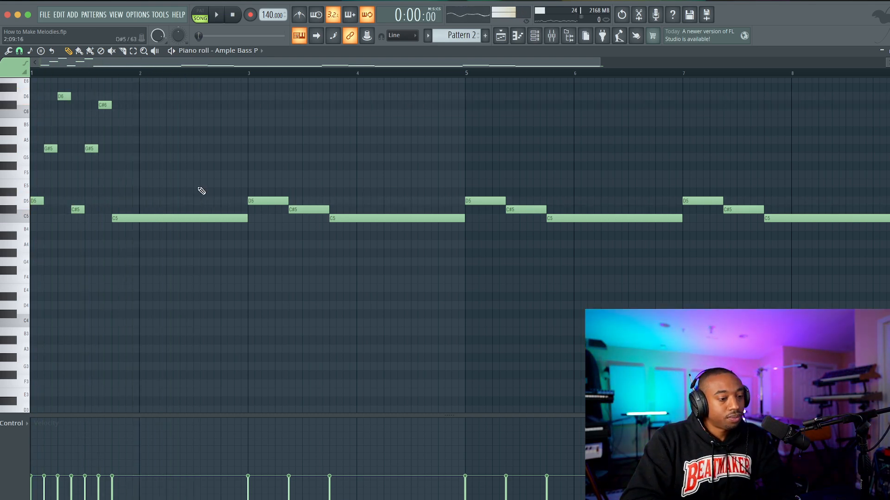
left_click_drag(207, 209, 247, 208)
key("space")
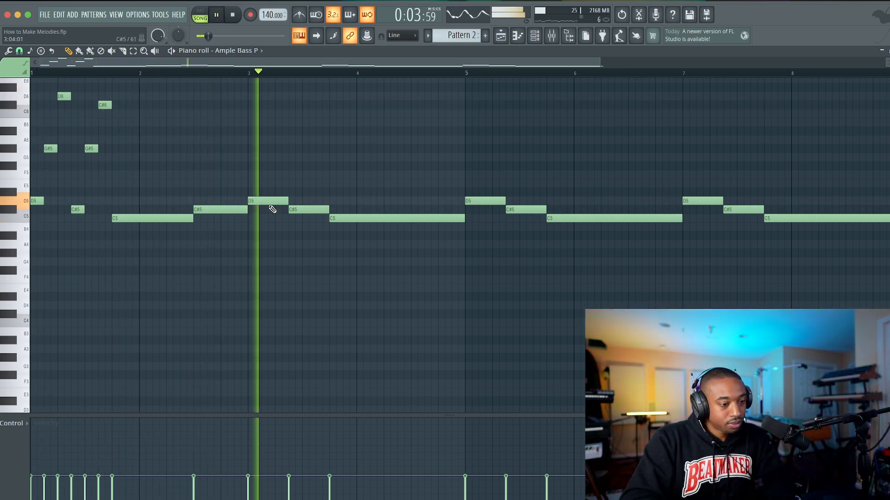
Step: Raise bar 3's C#5 to G5 and play the bass line from bar 3 to audition it
key("space")
left_click_drag(313, 209, 312, 178)
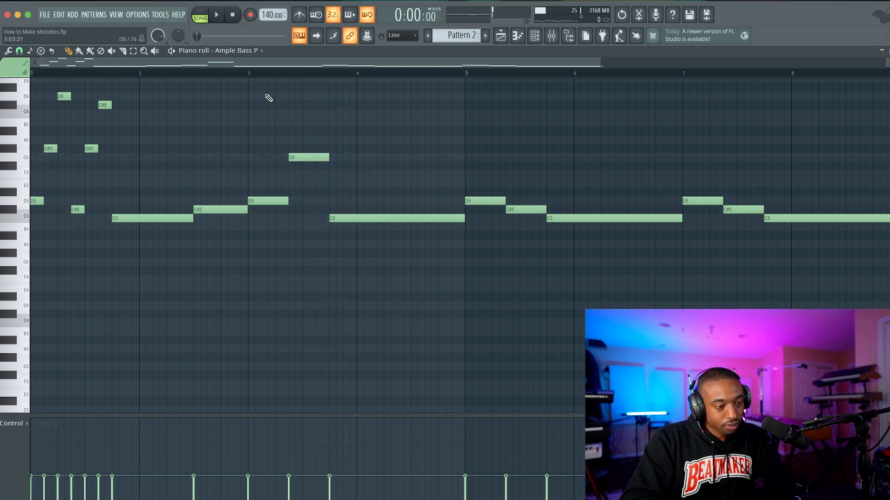
left_click(248, 73)
key("space")
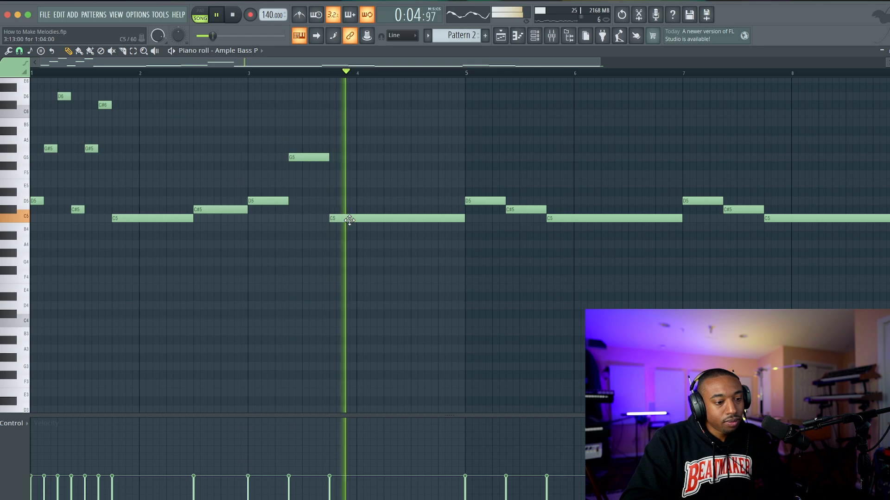
scroll(470, 243, "down", 2)
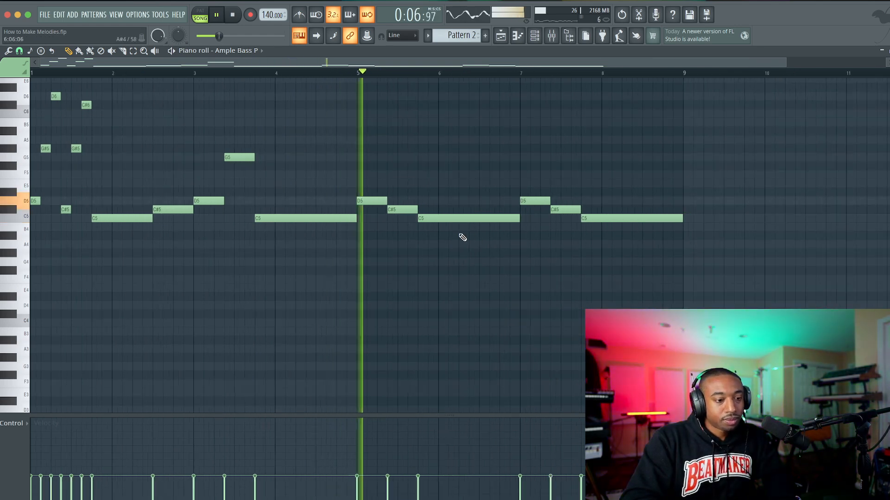
key("space")
Step: End bar 3's long C5 two steps before bar 5 and fill the gap with a one-step C5 and a one-step C#5
scroll(355, 220, "up", 3)
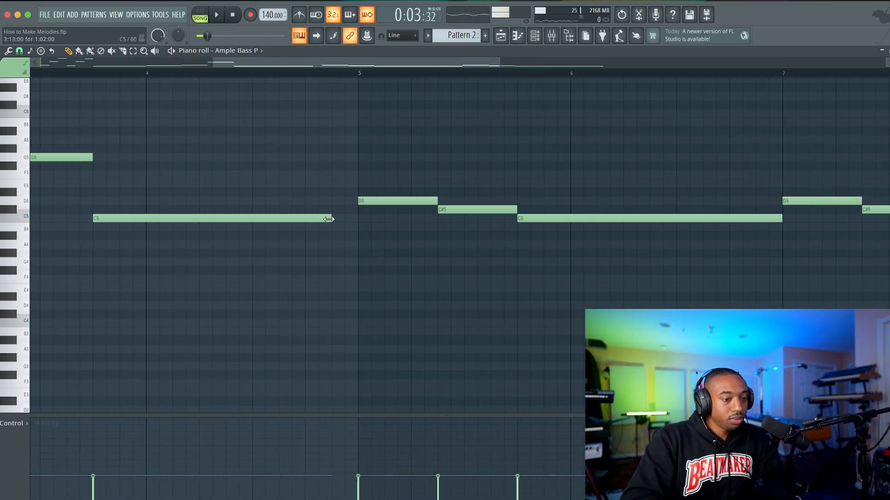
left_click(333, 219)
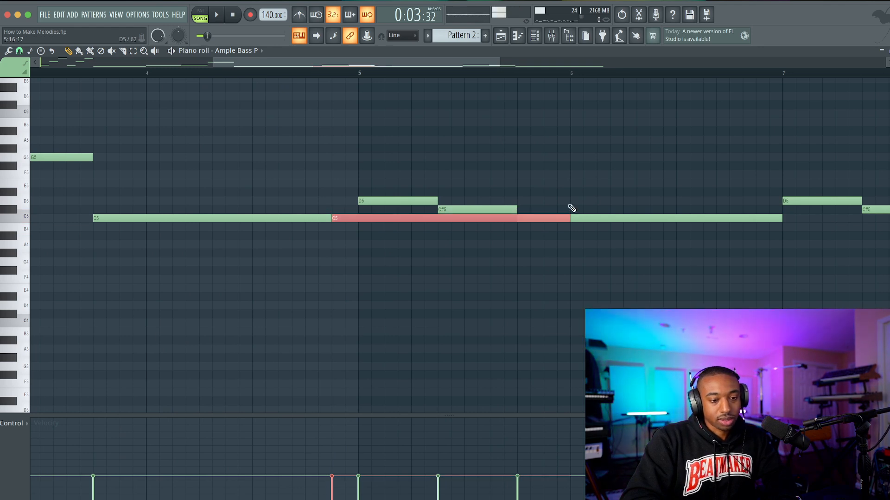
left_click_drag(416, 218, 358, 218)
left_click(347, 209)
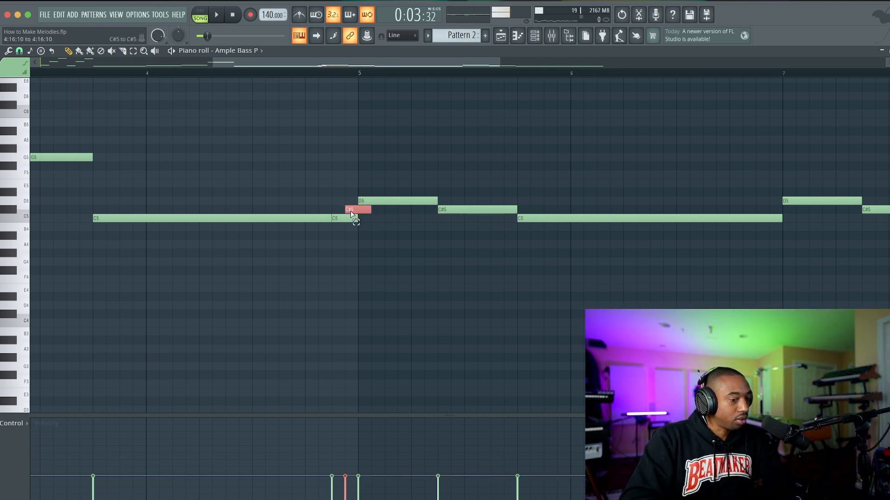
left_click(361, 201)
left_click_drag(384, 212, 346, 220)
Step: Play the phrase from bar 3 to check the pickup notes before bar 5, glancing at the mixer levels
key("super+l")
key("space")
left_click(357, 285, "super")
scroll(360, 293, "down", 3)
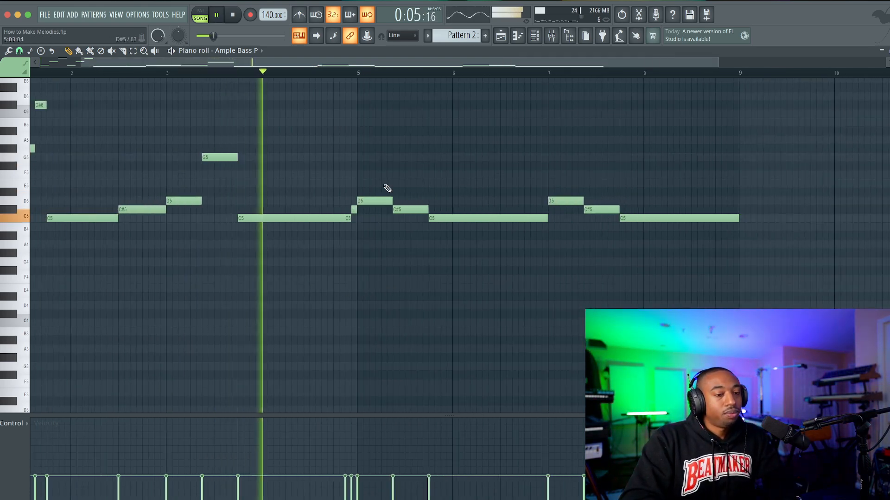
left_click(551, 36)
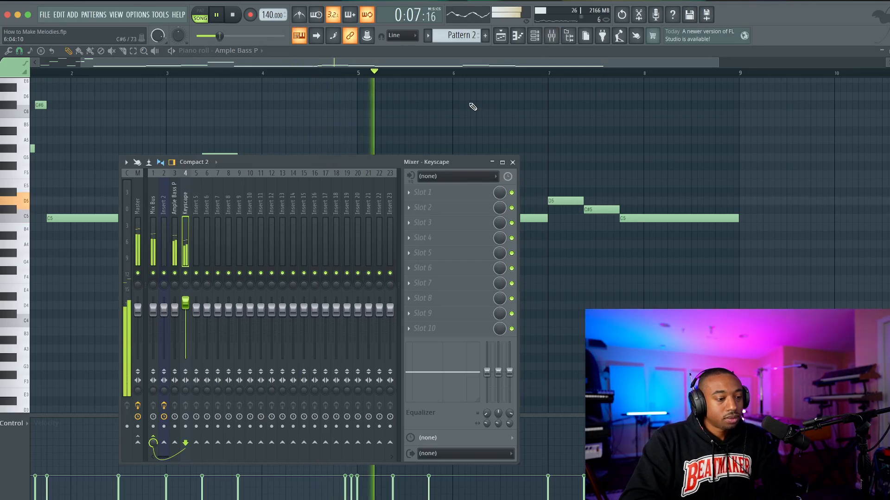
key("F9")
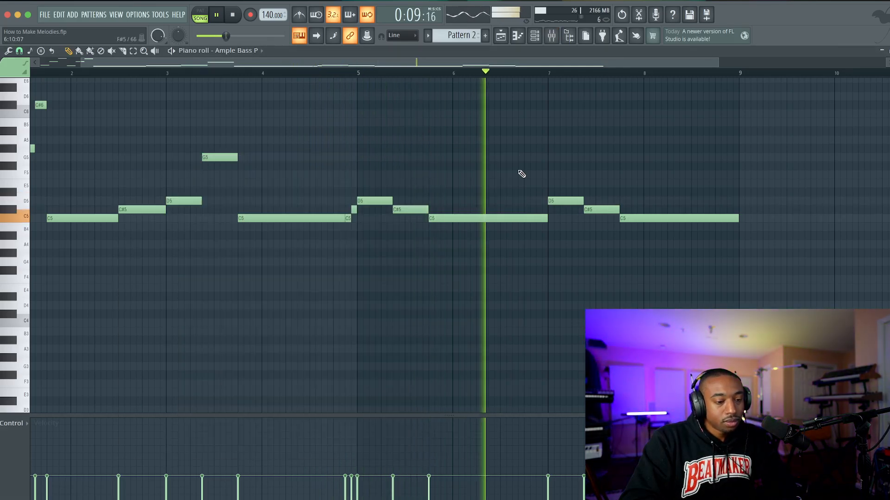
key("space")
Step: Delete the bass notes from bar 5 onward and duplicate the first four bars into bars 5 to 8
left_click_drag(669, 238, 391, 174)
key("Delete")
left_click_drag(445, 292, 5, 96)
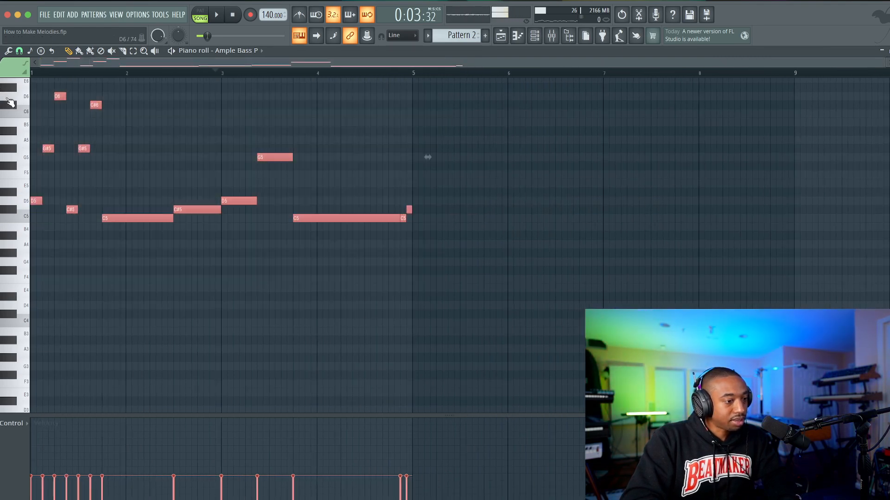
key("ctrl+b")
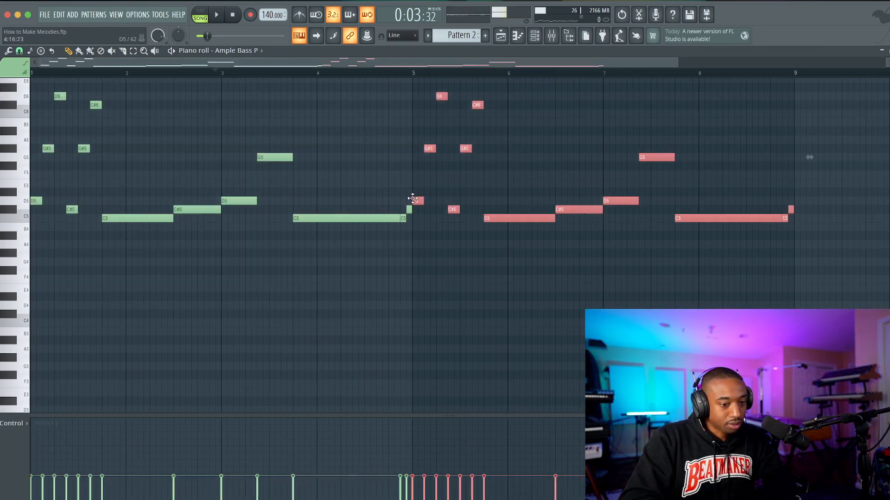
Step: Rework the pickup at the end of bar 8 into a two-step C5 and a two-step C#5, and play the ending
scroll(776, 212, "up", 3)
scroll(782, 210, "right", 3)
left_click(696, 74)
key("space")
key("space")
left_click(733, 239, "super")
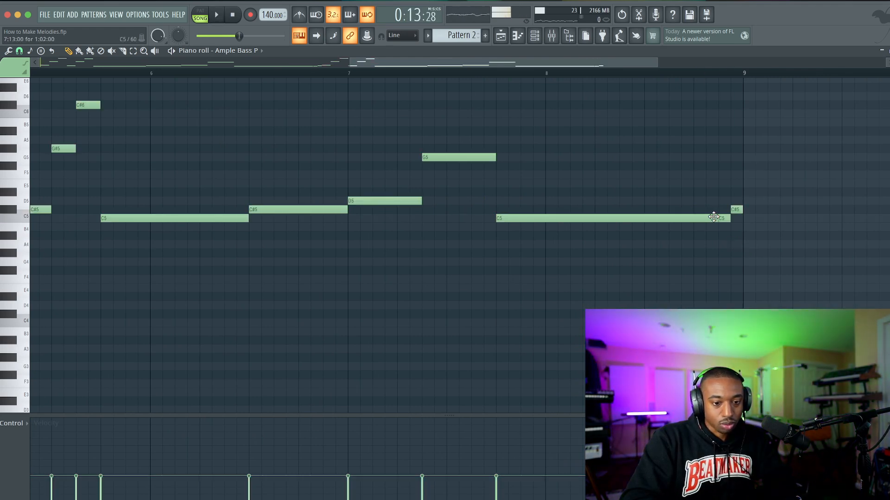
left_click_drag(722, 220, 705, 218)
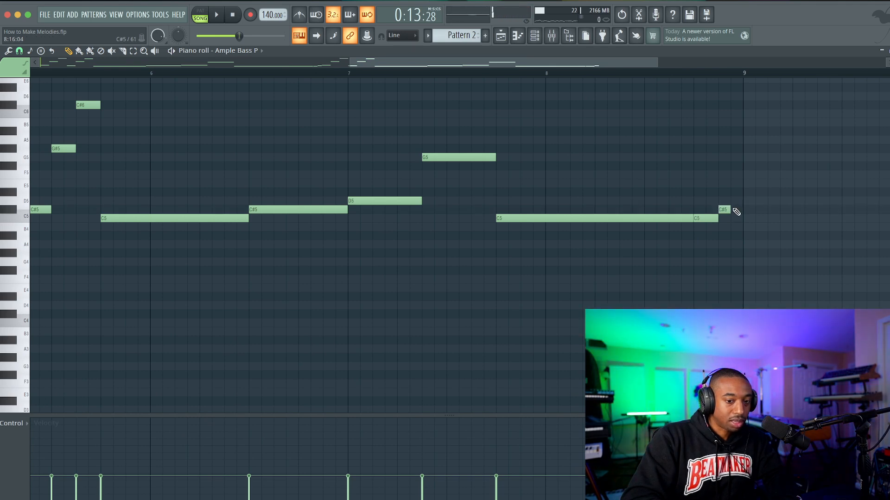
key("space")
scroll(685, 264, "down", 4)
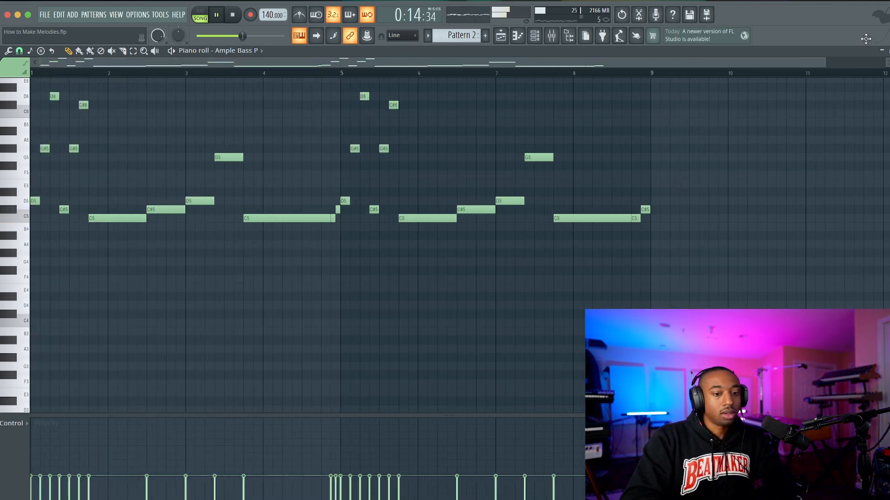
Step: Return to the playlist and duplicate the Pattern 2 clip on Track 2 into bars 9 to 16
left_click(889, 50)
left_click(584, 219)
key("space")
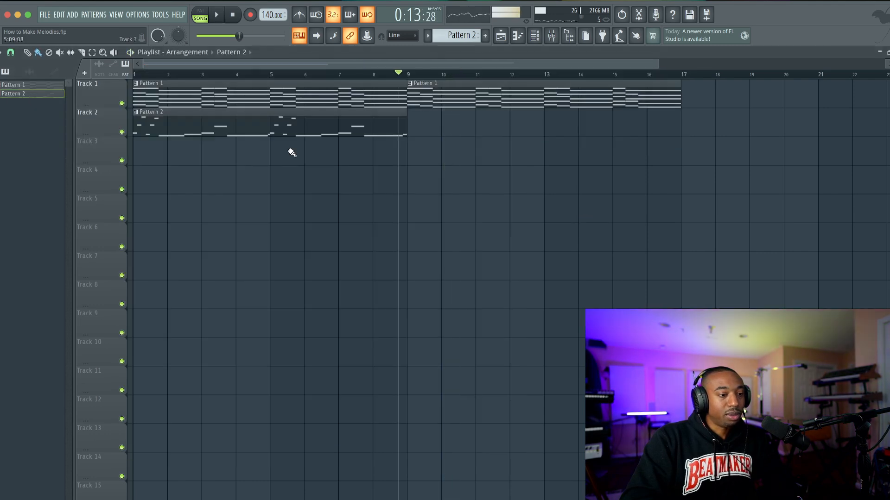
left_click(399, 125, "super")
key("super+b")
key("space")
key("space")
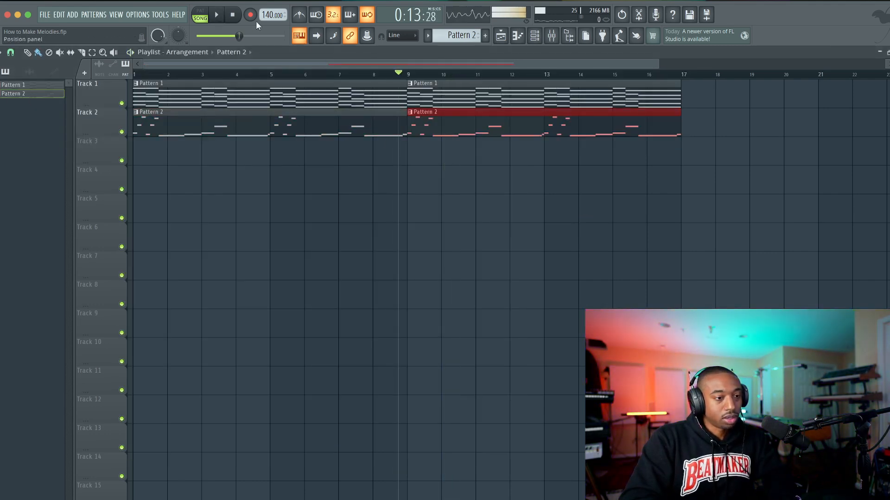
Step: Restart playback from the beginning and transpose all Ample Bass P notes down one octave in the piano roll
left_click(235, 15)
key("space")
left_click(535, 37)
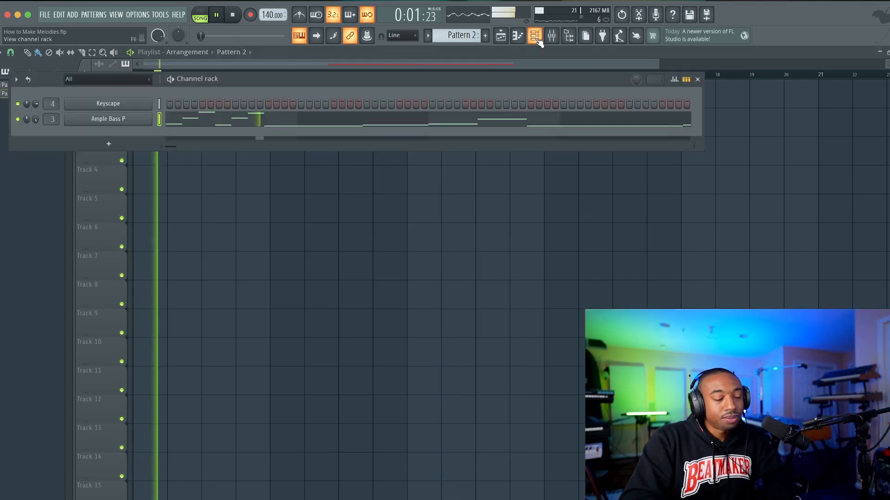
right_click(301, 183)
double_click(315, 121)
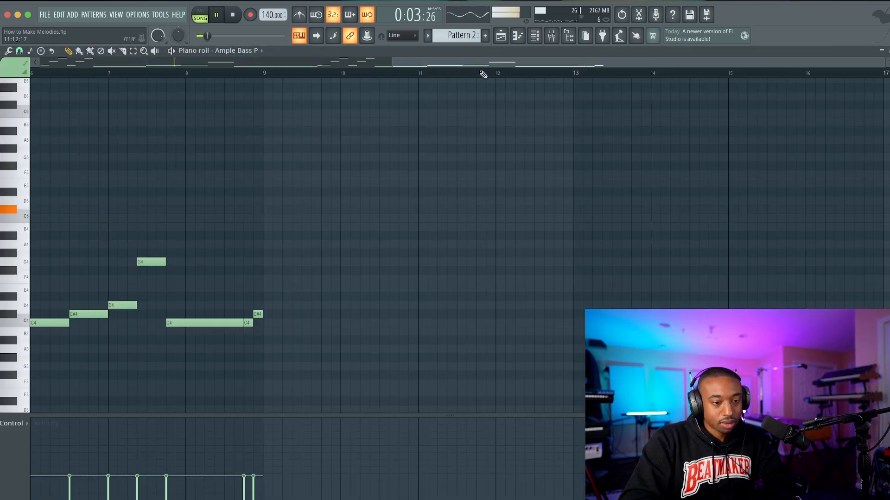
Step: Check the mixer levels during playback, muting and unmuting Insert 2, and return to the stopped playlist
left_click(535, 38)
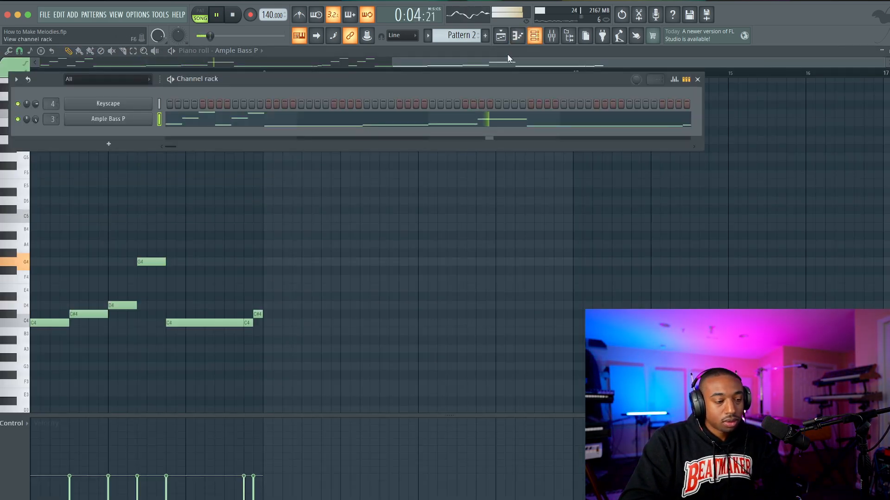
left_click(550, 39)
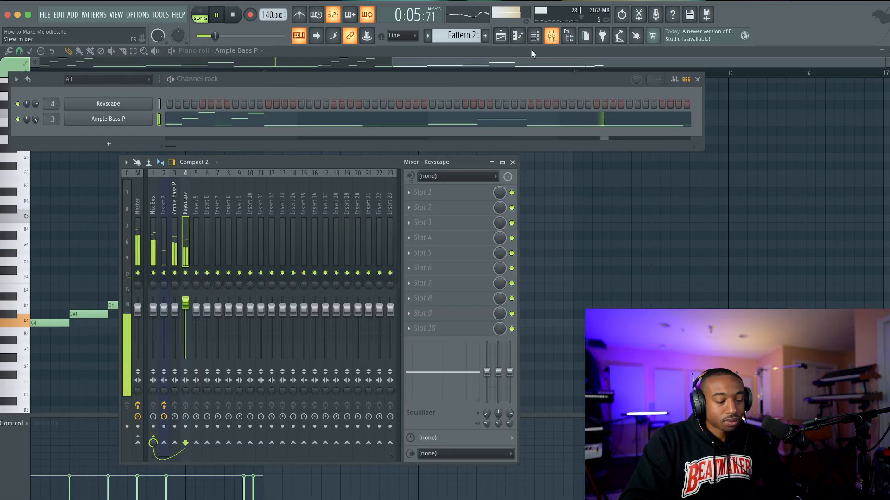
left_click(166, 274)
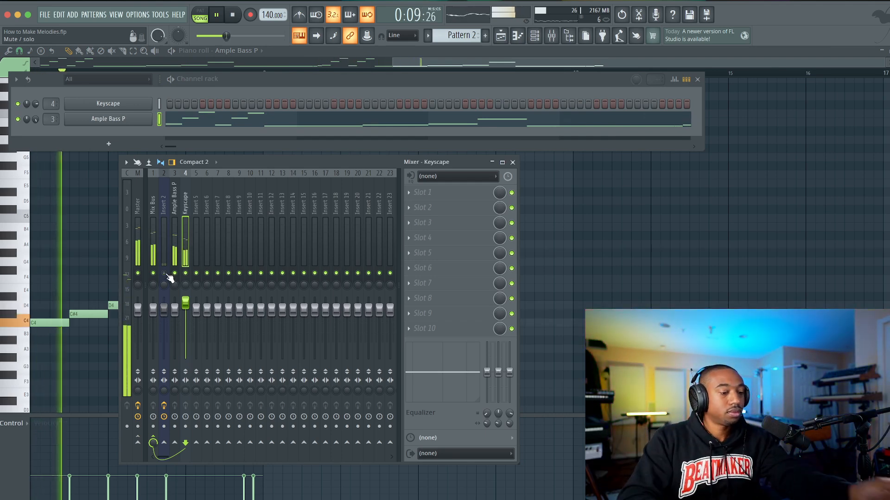
left_click(164, 273)
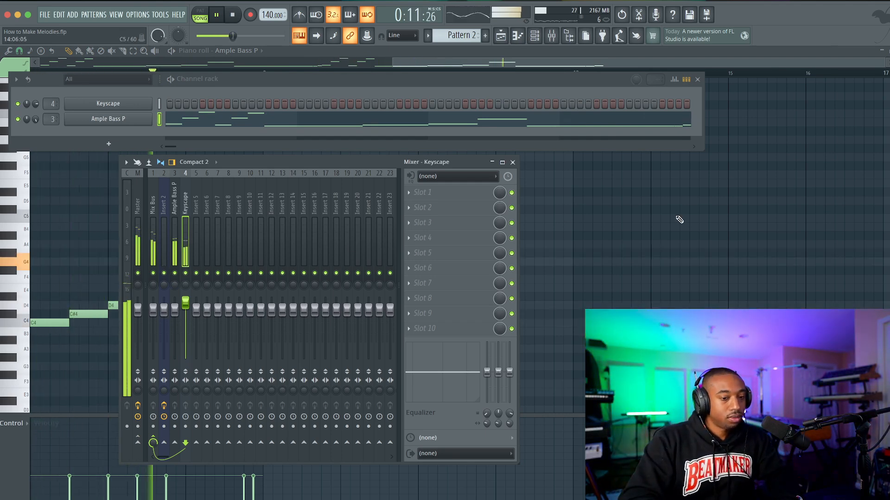
right_click(677, 218)
key("F7")
right_click(611, 245)
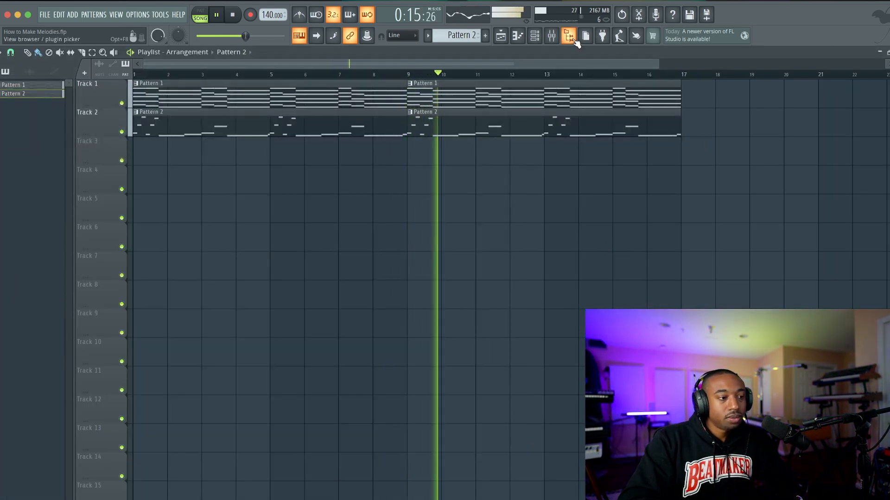
key("space")
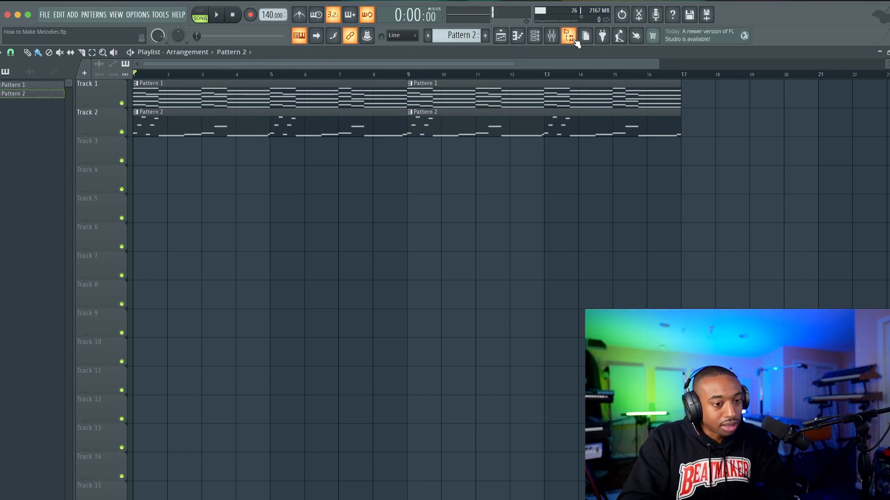
Step: Place the AJ_HALL_DRUM_BREAK_606_70_BPM sample from the browser on Track 3 at bar 1 and play the arrangement
left_click(569, 37)
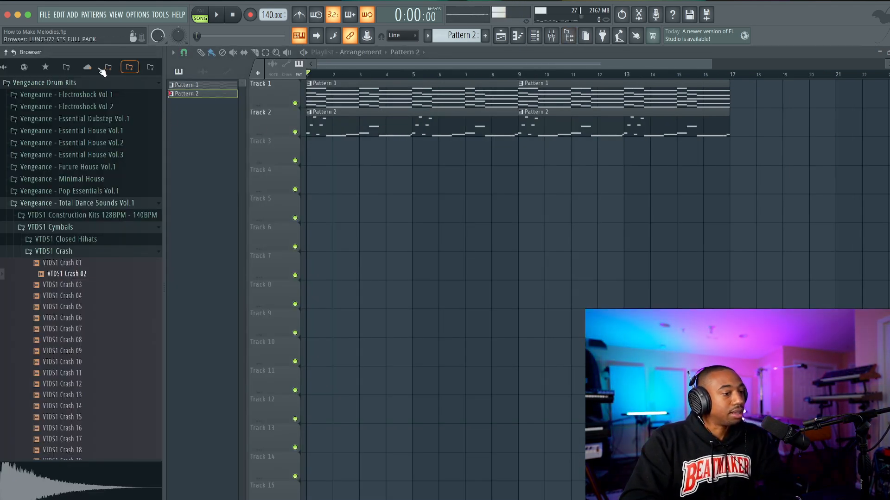
left_click(70, 67)
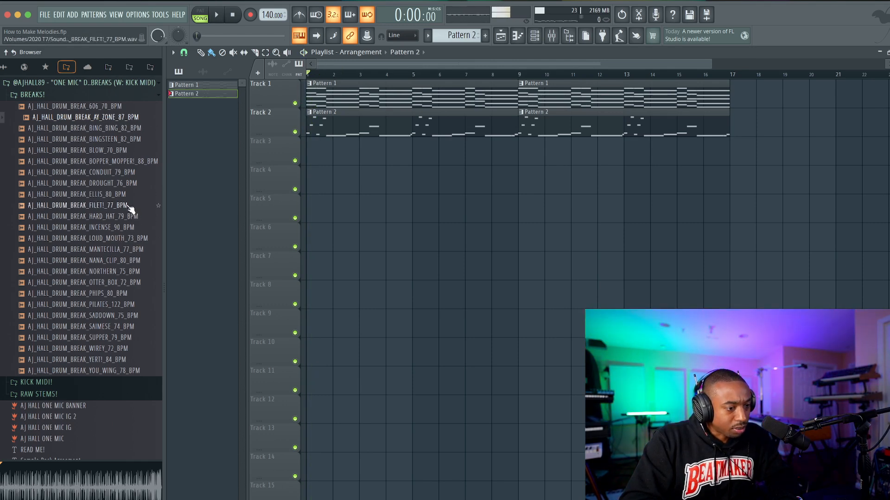
left_click_drag(126, 110, 315, 153)
left_click_drag(601, 163, 600, 176)
key("space")
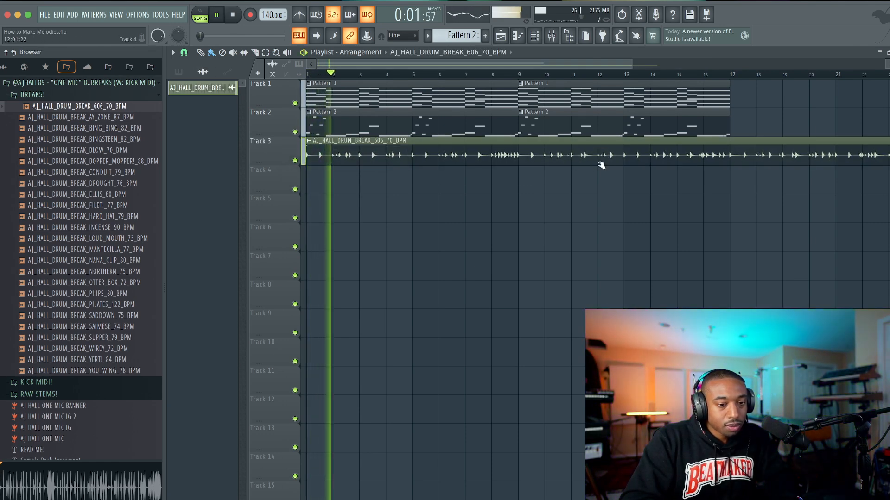
Step: Copy the Pattern 1 and Pattern 2 clips from bar 17, keeping only one eight-bar copy of each so they end with the drum break
scroll(589, 188, "down", 3)
left_click_drag(602, 124, 363, 93)
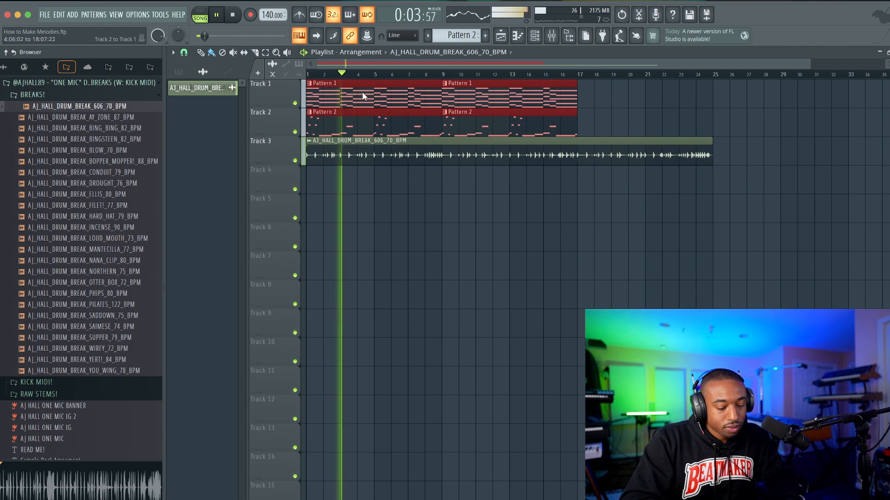
right_click(508, 122)
key("ctrl+z")
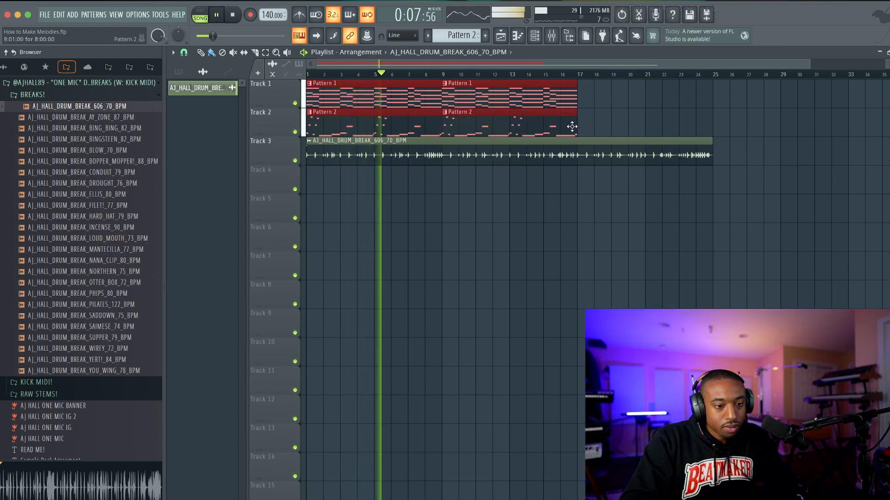
left_click_drag(532, 90, 786, 93)
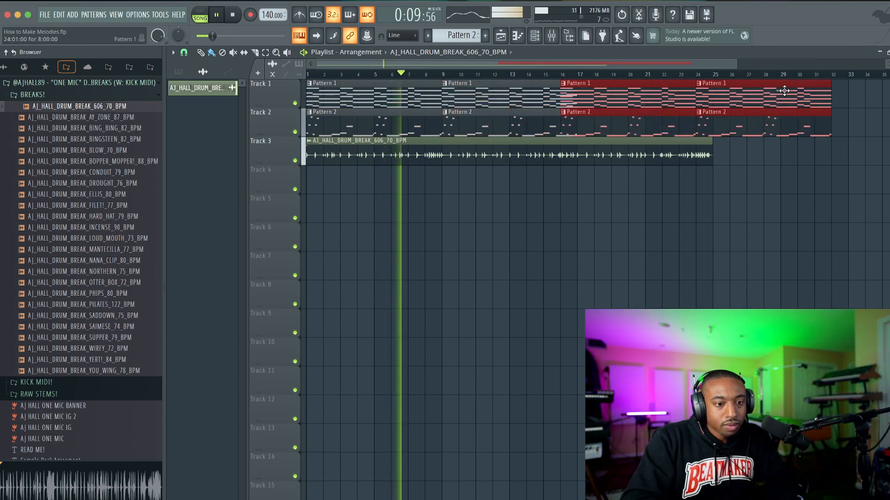
mouse_move(638, 97)
left_mouse_down()
mouse_move(672, 99)
mouse_move(656, 99)
left_mouse_up()
left_click(708, 227, "ctrl")
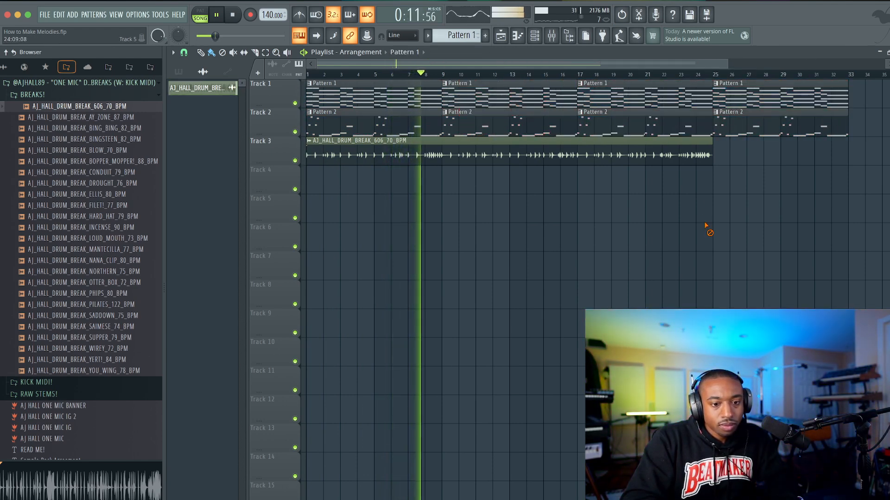
right_click(747, 124)
right_click(785, 95)
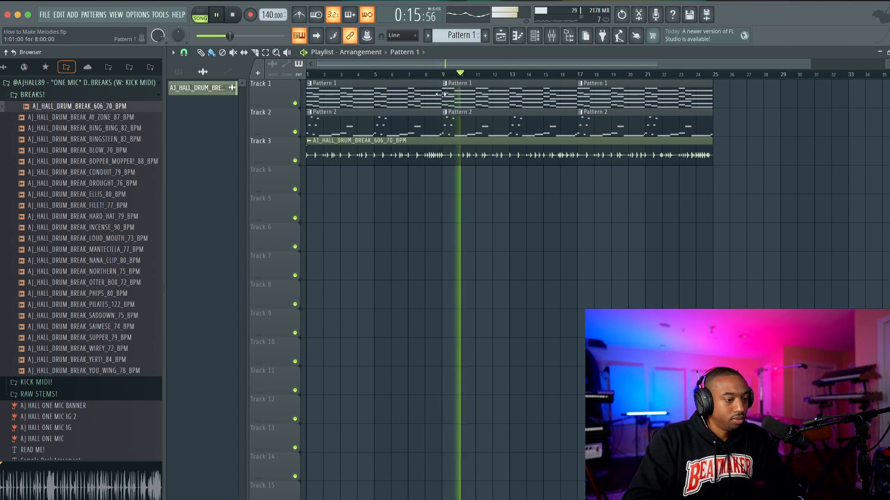
Step: Hide the sample browser and stop playback
left_click(571, 36)
left_click(571, 36)
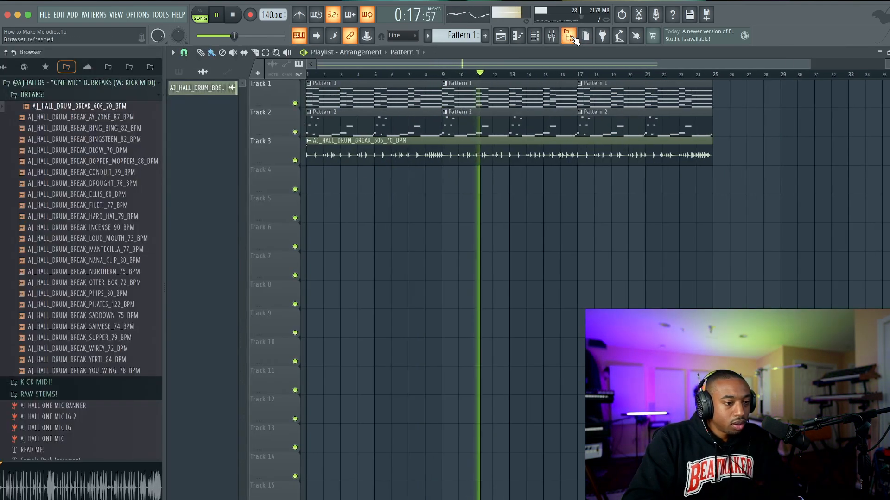
left_click(569, 37)
key("space")
Step: Create a new empty pattern, Pattern 3, and add an Ample Guitar SC channel for the lead melody
left_click(534, 36)
right_click(482, 35)
left_click(524, 37)
key("Return")
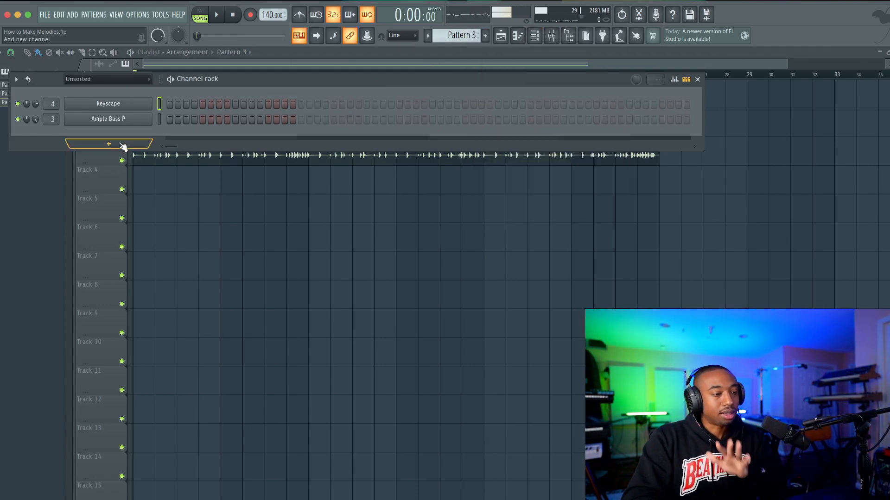
left_click(118, 144)
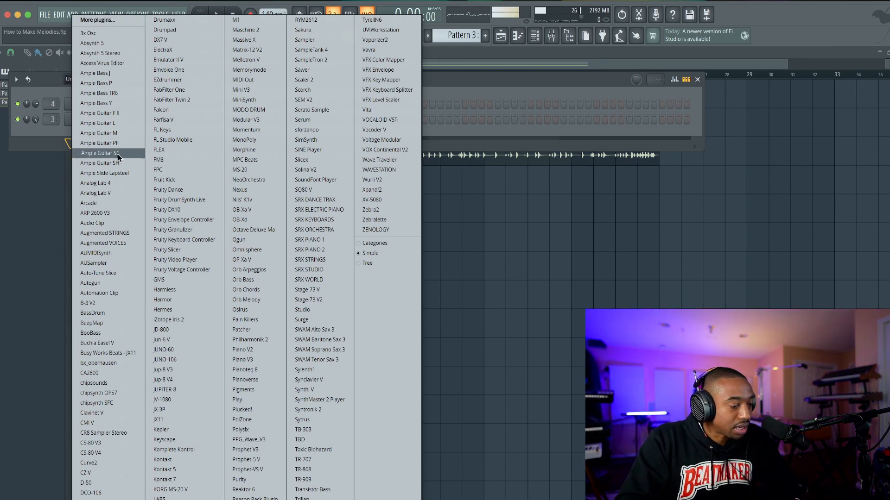
left_click(119, 154)
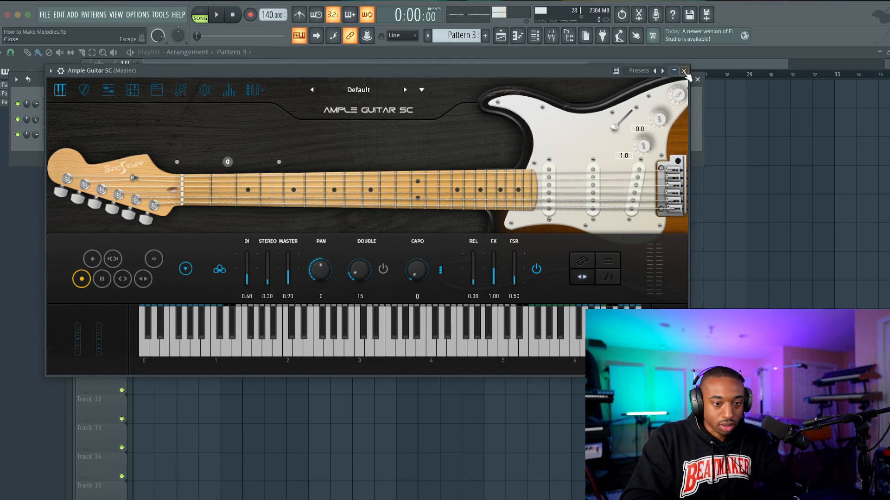
Step: Close the guitar plugin, route the Ample Guitar SC channel to mixer track 5 and adjust its channel volume
left_click(684, 71)
key("space")
key("super+l")
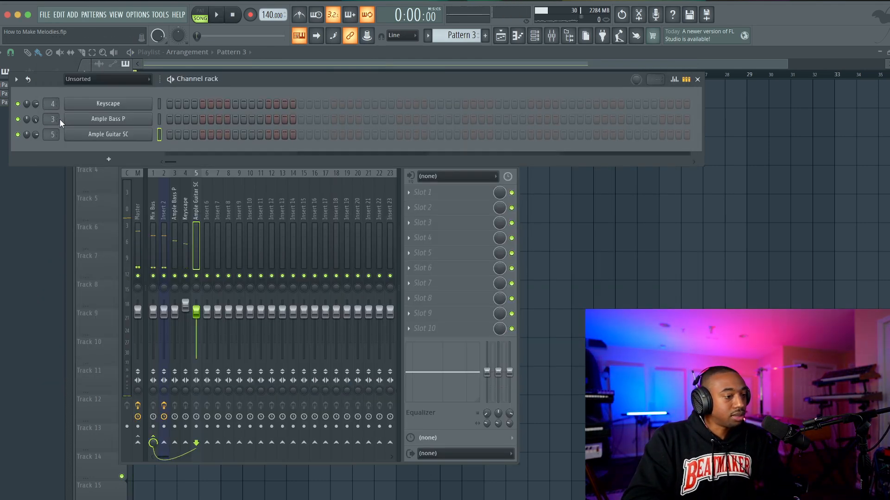
left_click_drag(35, 135, 36, 135)
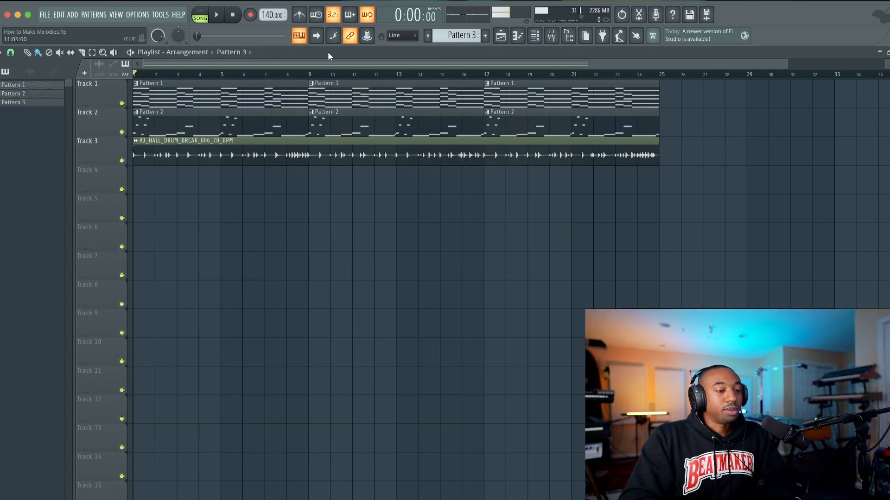
Step: Look through the typing keyboard's scale layouts, and play the arrangement to rehearse the guitar melody over it
right_click(303, 40)
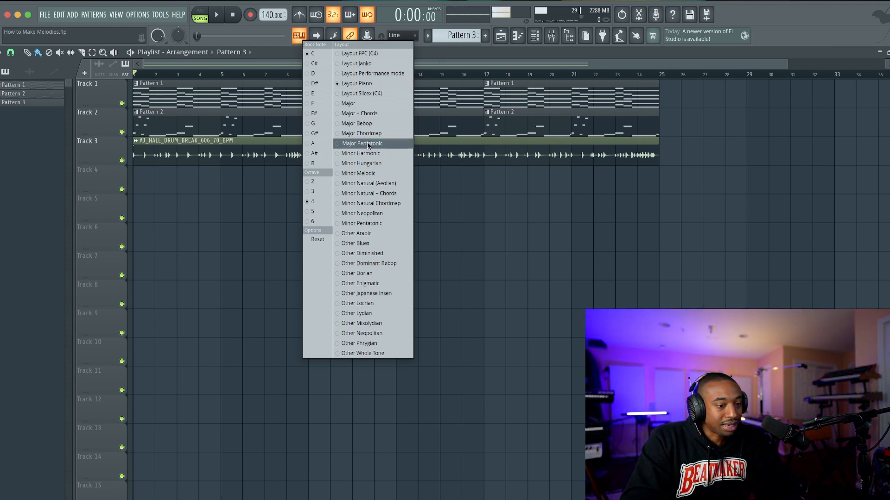
left_click(539, 36)
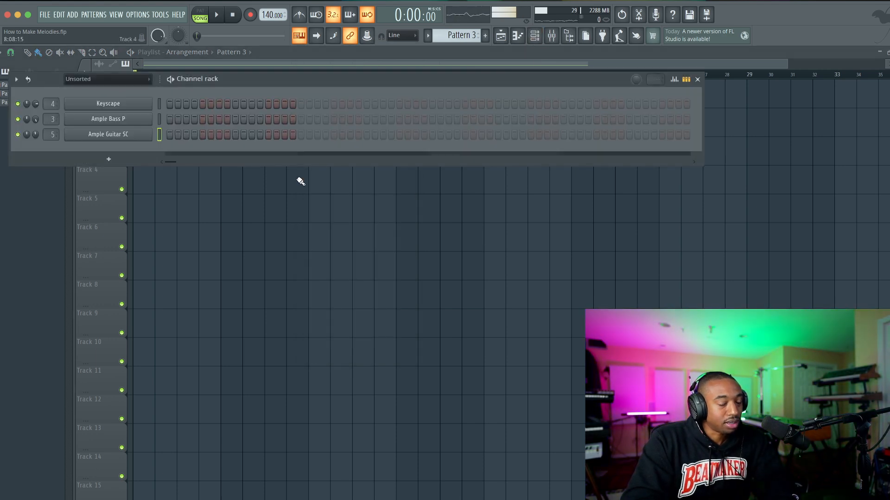
key("F6")
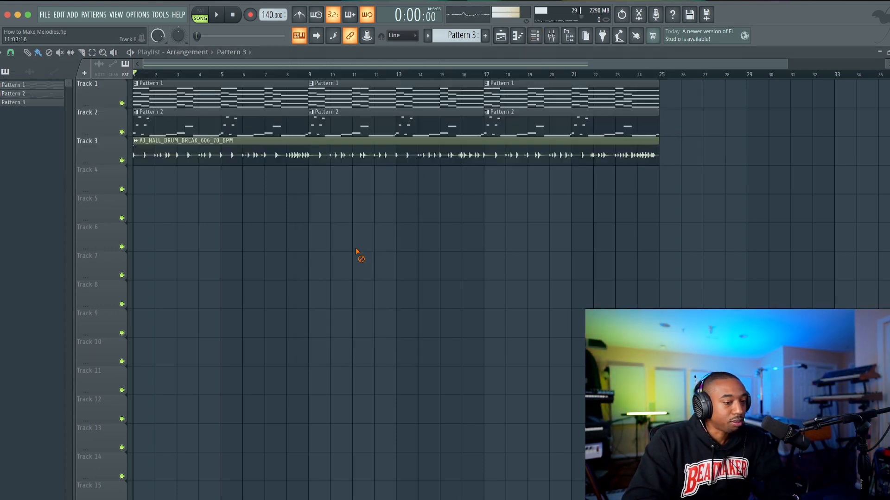
key("space")
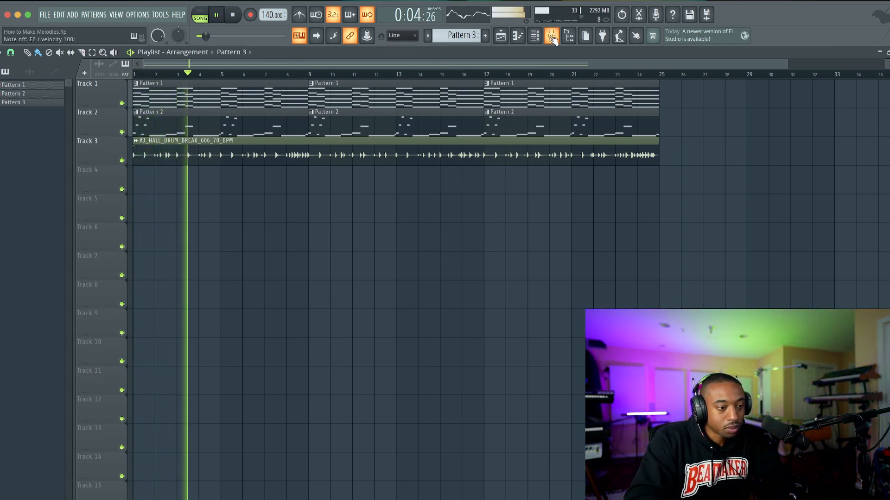
key("space")
left_click(553, 38)
left_click(552, 38)
left_click(534, 36)
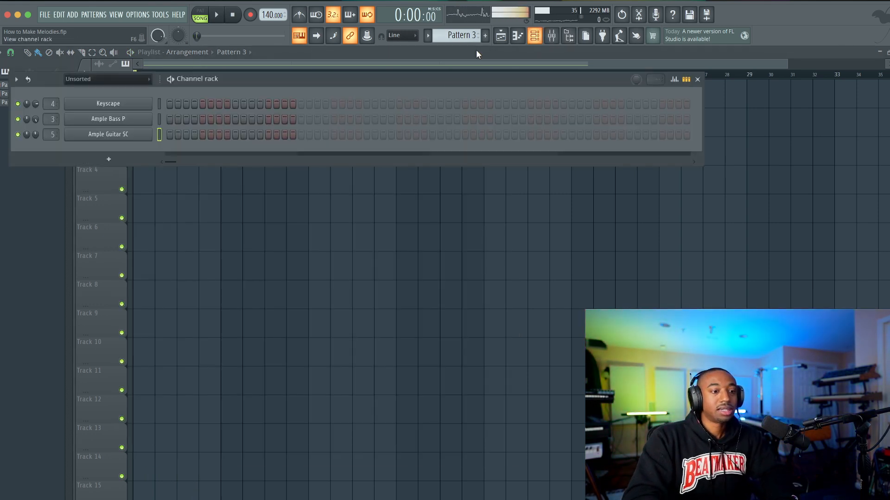
Step: Record an eight-bar Ample Guitar SC melody into Pattern 3 over the arrangement, with the typing keyboard or controller
left_click(251, 16)
left_click(433, 321)
key("F6")
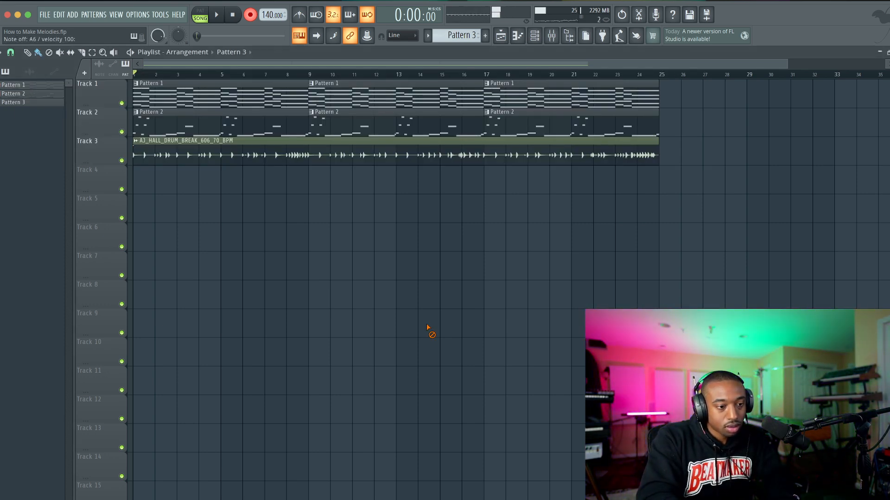
key("space")
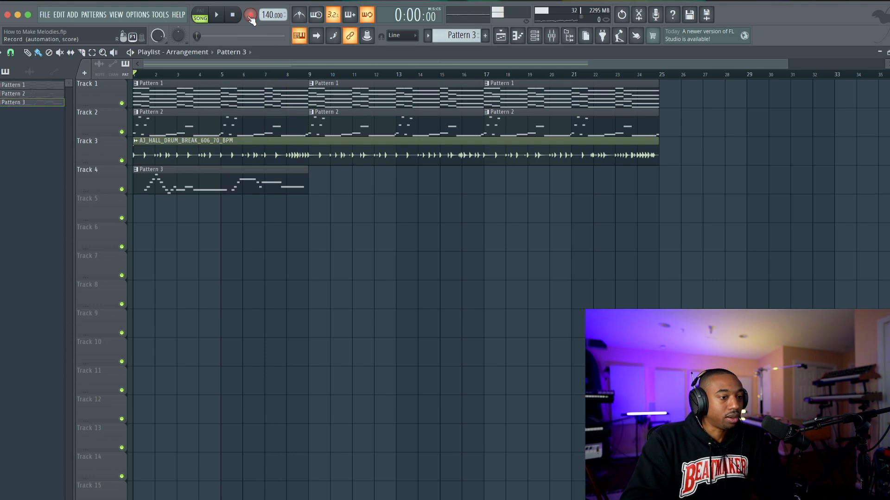
Step: Raise the last E6 note of the recorded guitar melody to F6 and trim the long G6 note before it
double_click(256, 192)
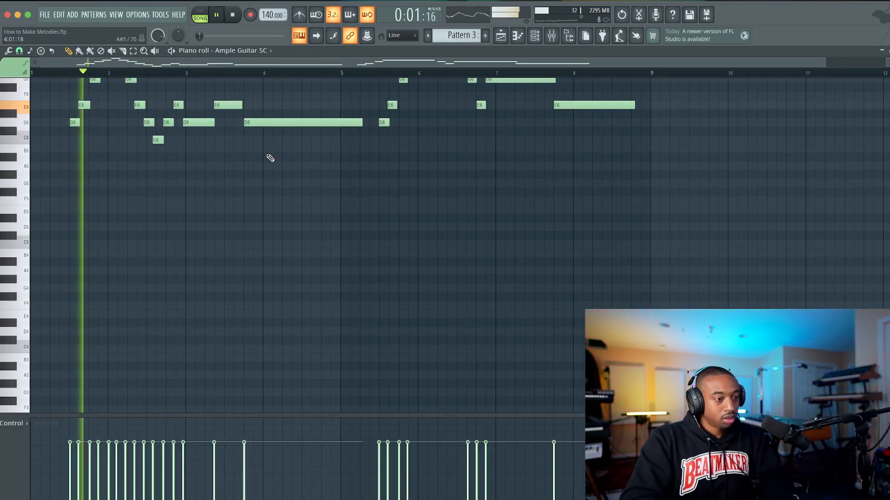
scroll(271, 162, "up", 3)
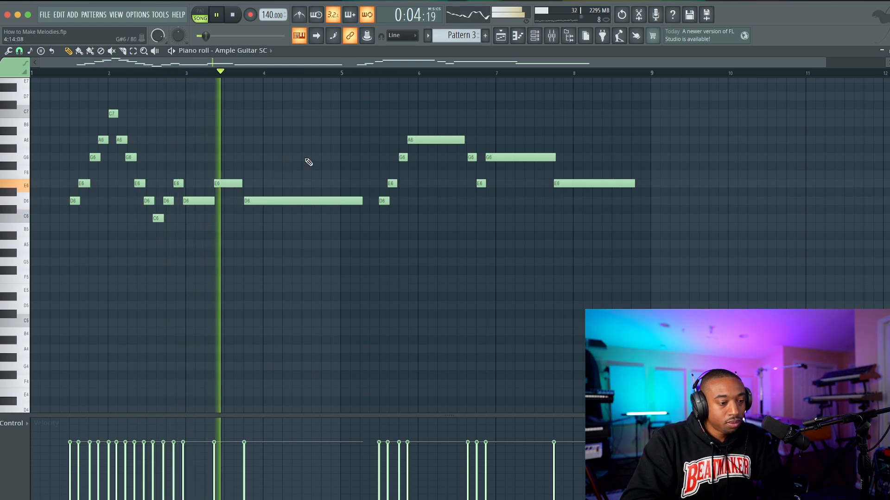
left_click(539, 40)
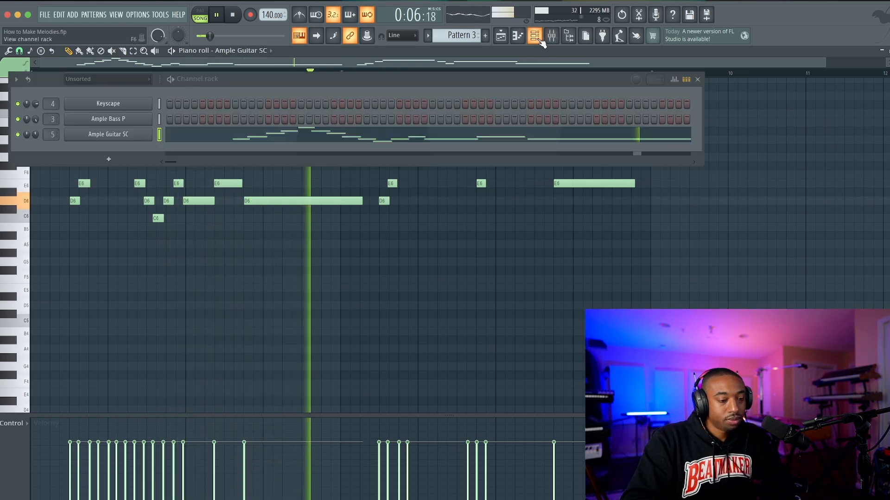
right_click(288, 233)
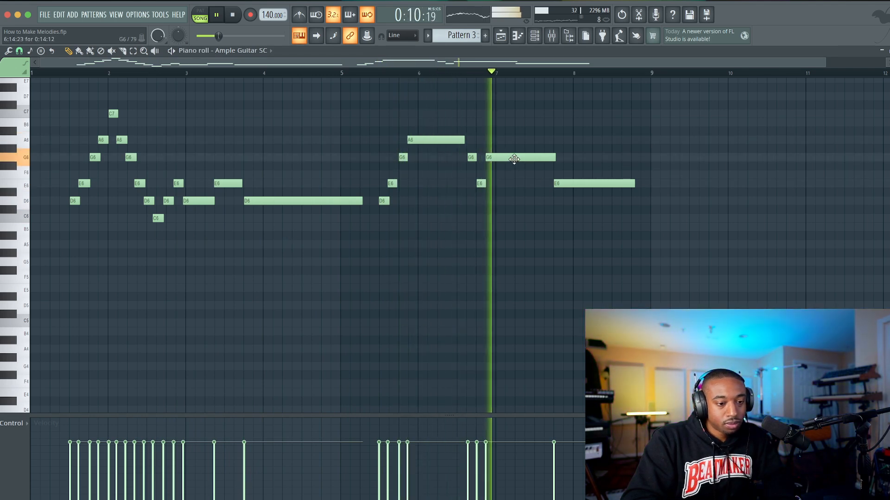
left_click_drag(575, 182, 576, 175)
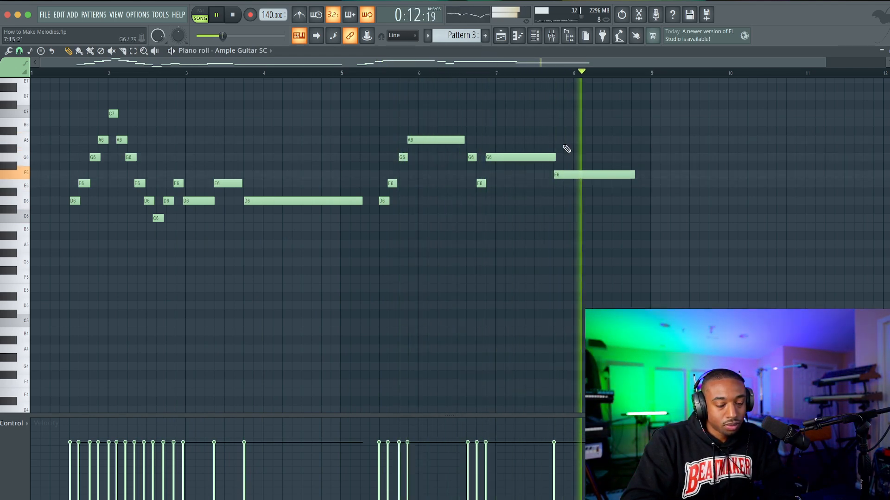
left_click(543, 73)
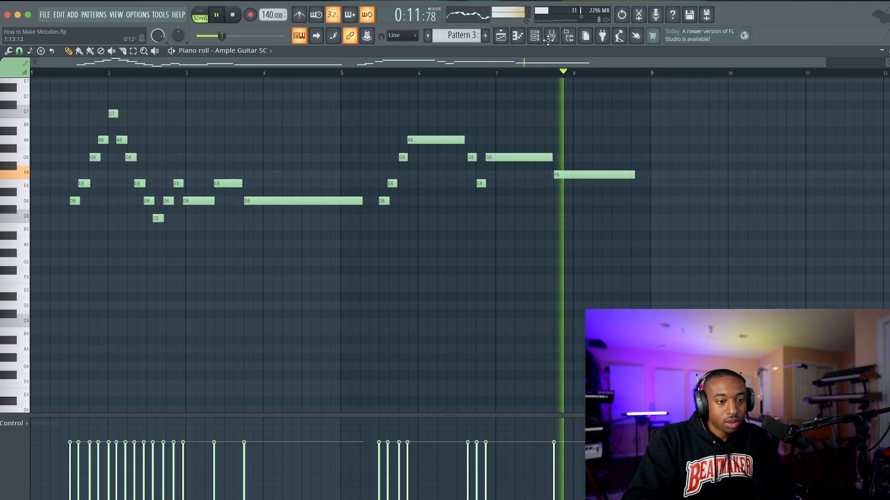
Step: Check the mixer levels and replay the end of the guitar melody
key("F9")
key("space")
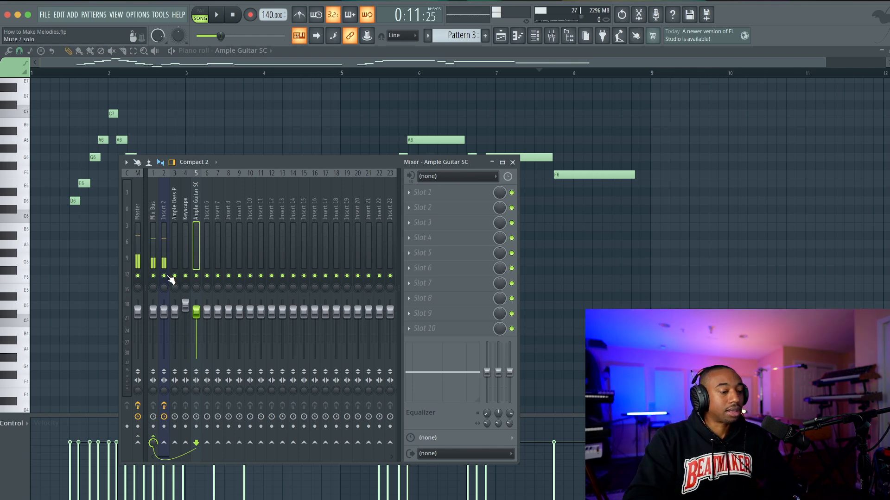
key("space")
right_click(632, 163)
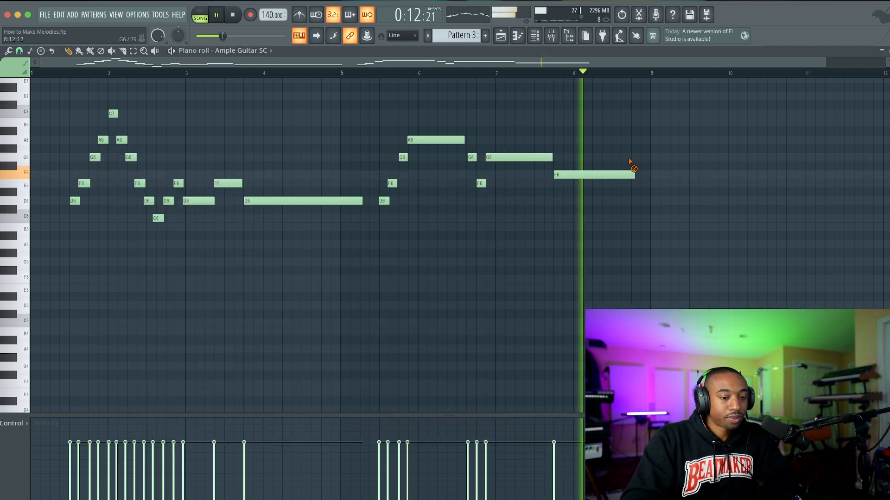
Step: Enable the Double effect in Ample Guitar SC with a value of 24, then close the plugin
key("F7")
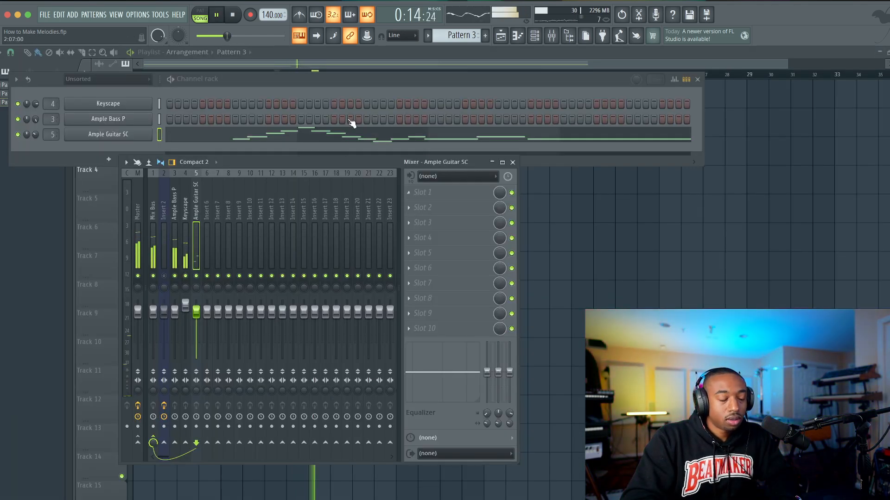
left_click(124, 137)
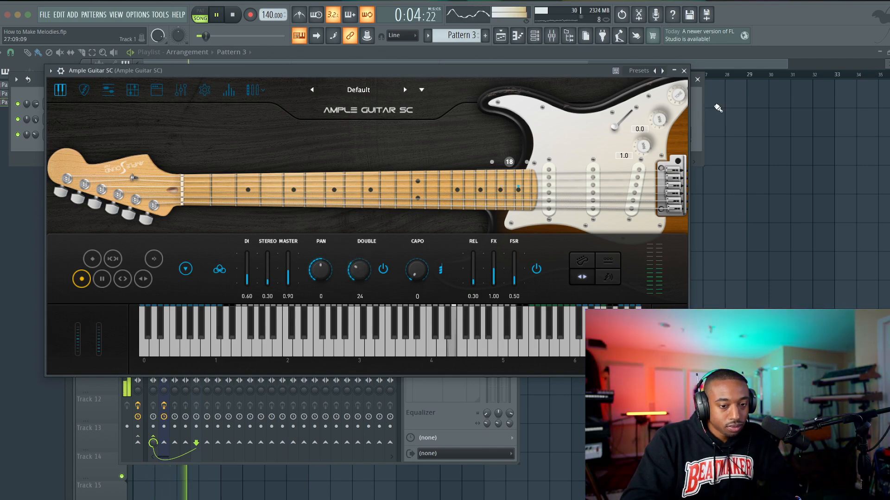
left_click(684, 71)
Step: Transpose all the guitar notes in Pattern 3 down one octave and listen to them with the full arrangement
left_click(355, 134)
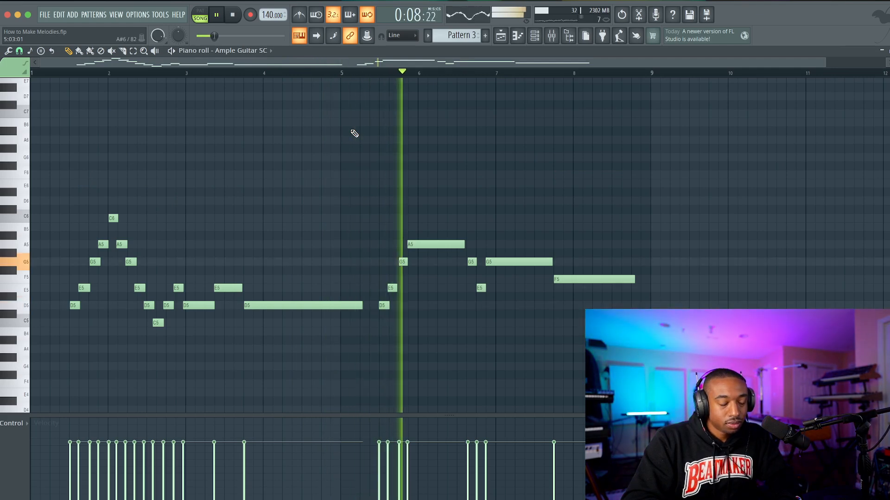
left_click(552, 36)
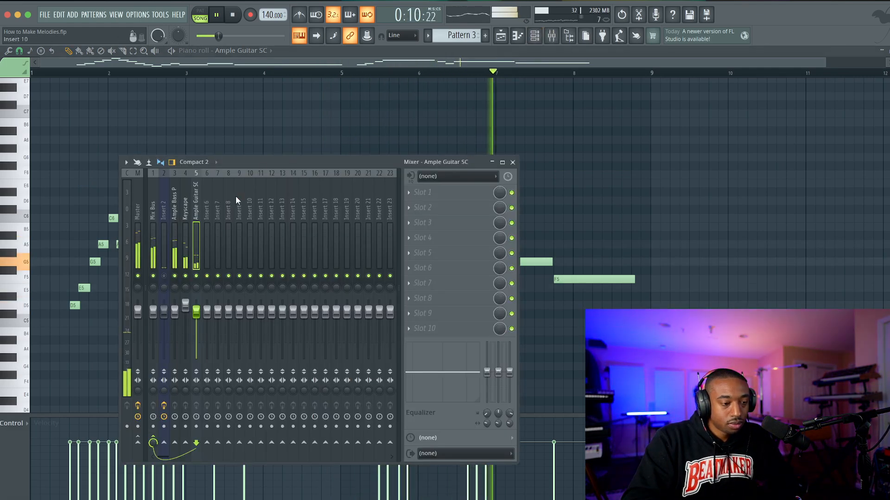
key("space")
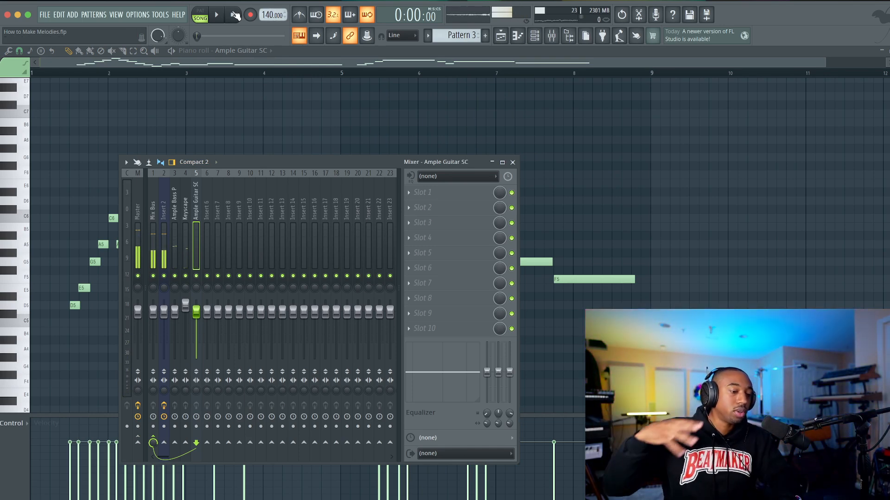
key("space")
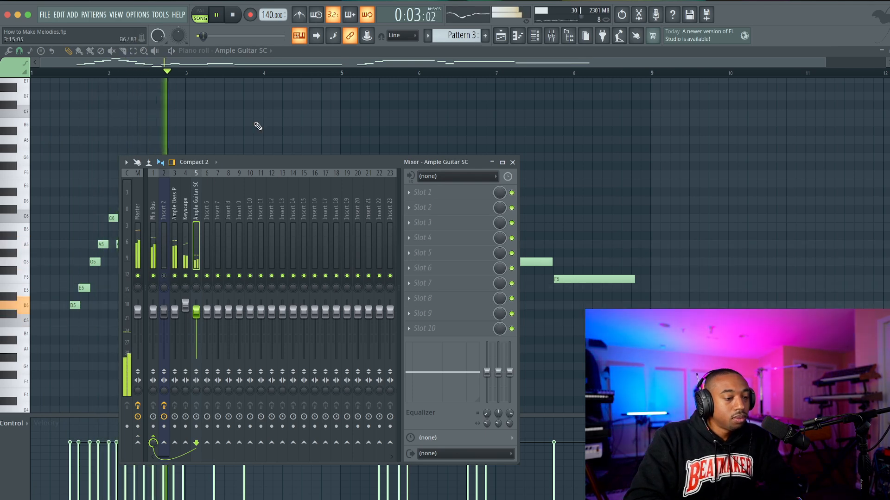
key("F9")
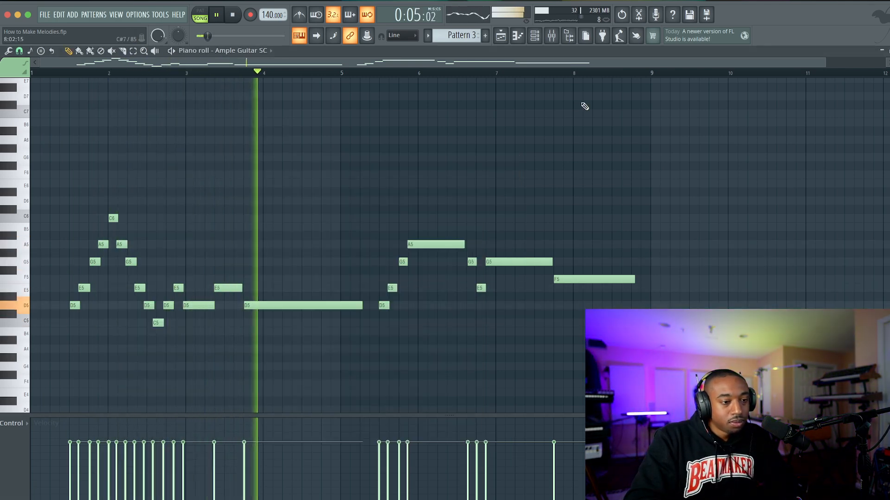
key("F5")
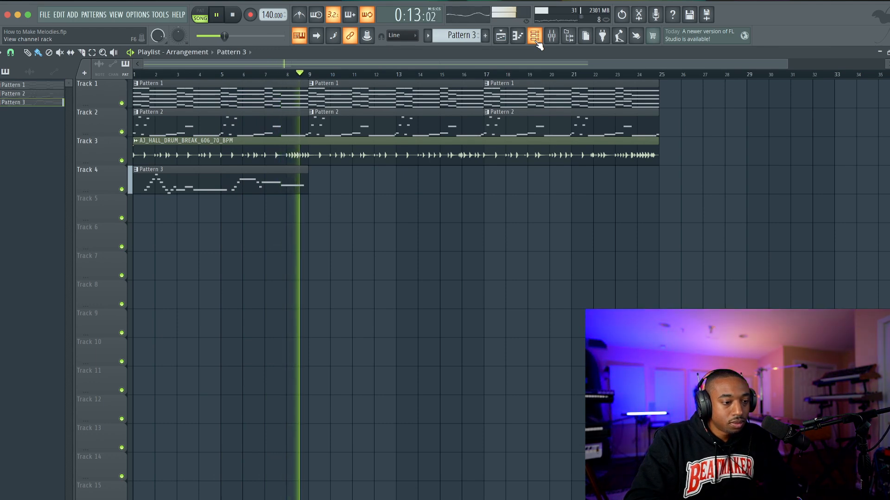
Step: Add an E5 note in the second half of bar 8 and shorten the preceding F5 note to end before it
double_click(292, 179)
key("space")
left_click_drag(244, 272, 255, 263)
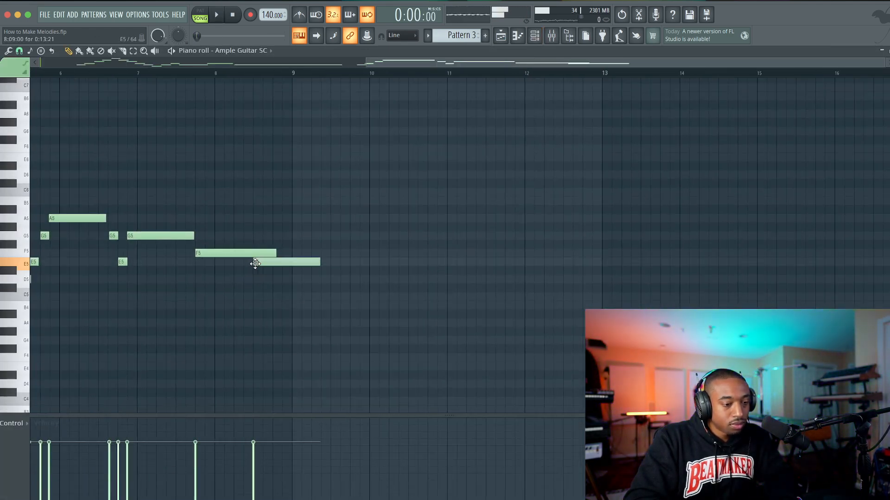
left_click(198, 72)
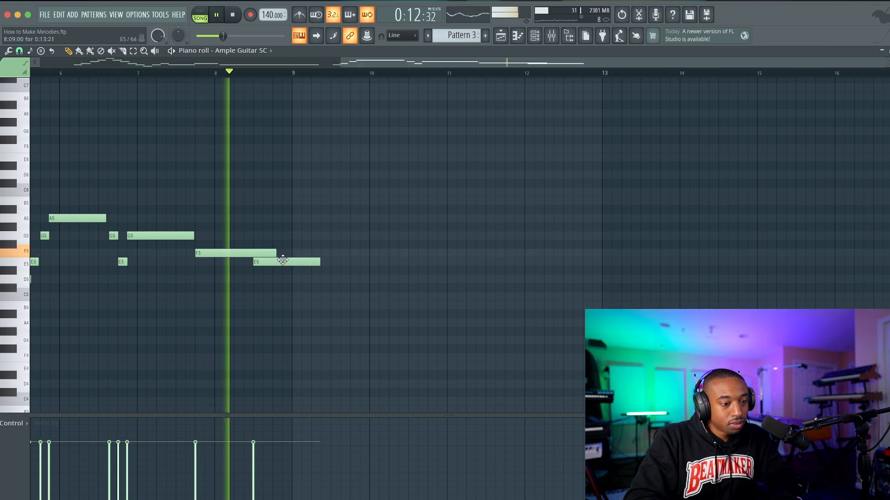
left_click_drag(274, 253, 246, 253)
Step: Shorten the new E5 note to end at bar 9 and add another E5 note starting at bar 9
left_click(186, 72)
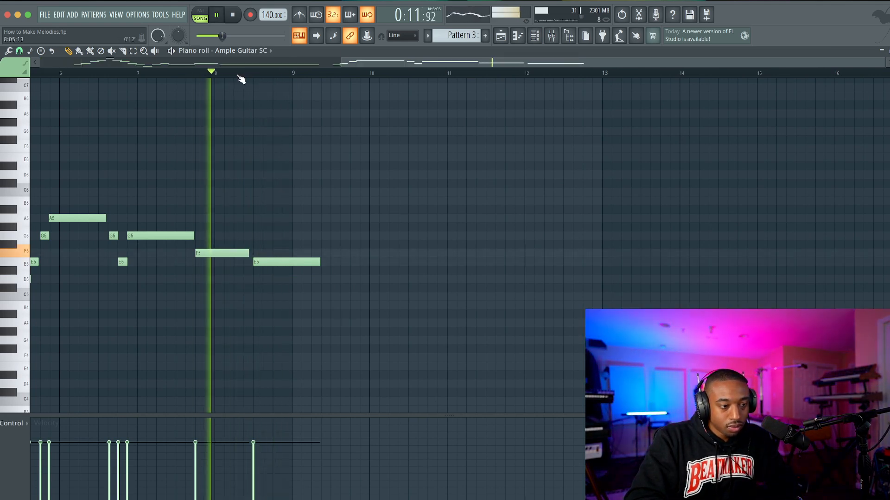
left_click_drag(319, 260, 290, 261)
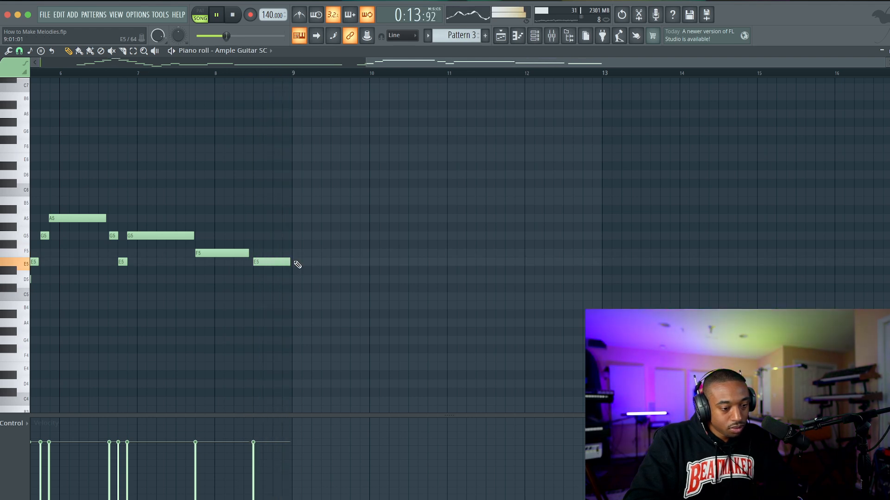
left_click(296, 262)
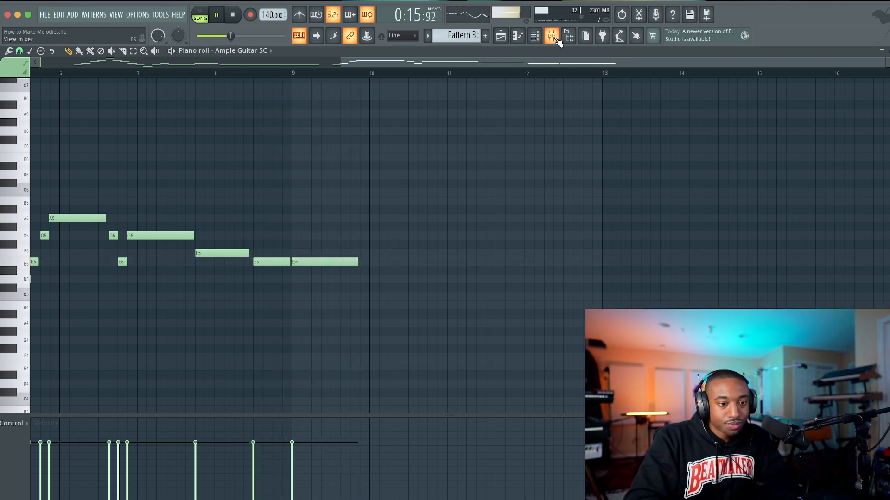
Step: Open Ample Guitar SC from the channel rack and show its list of parameters in the browser
left_click(551, 36)
left_click(534, 35)
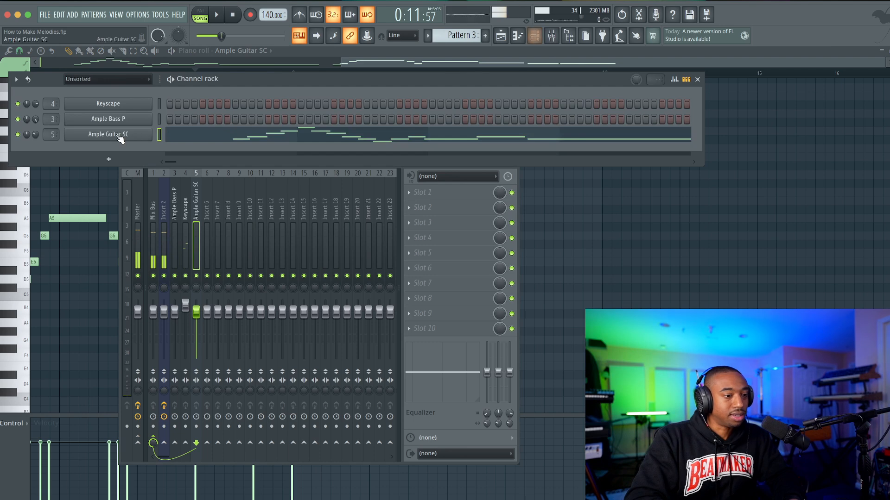
left_click(118, 138)
left_click(51, 71)
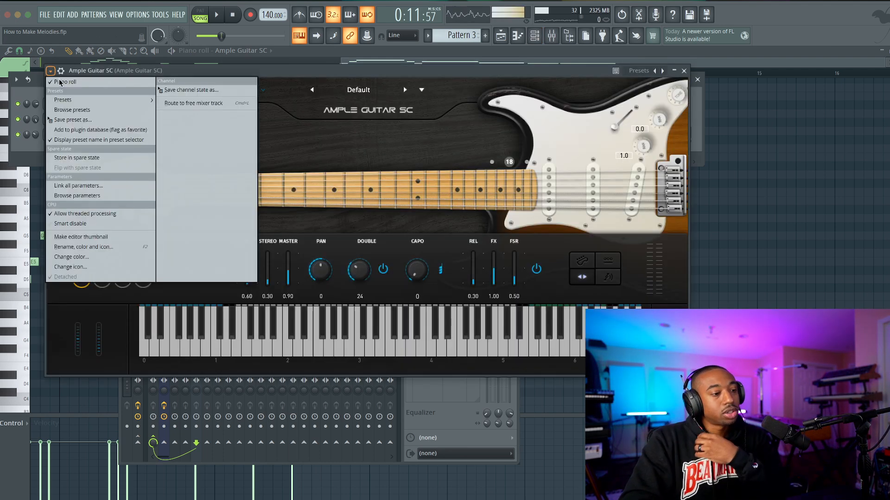
left_click(85, 196)
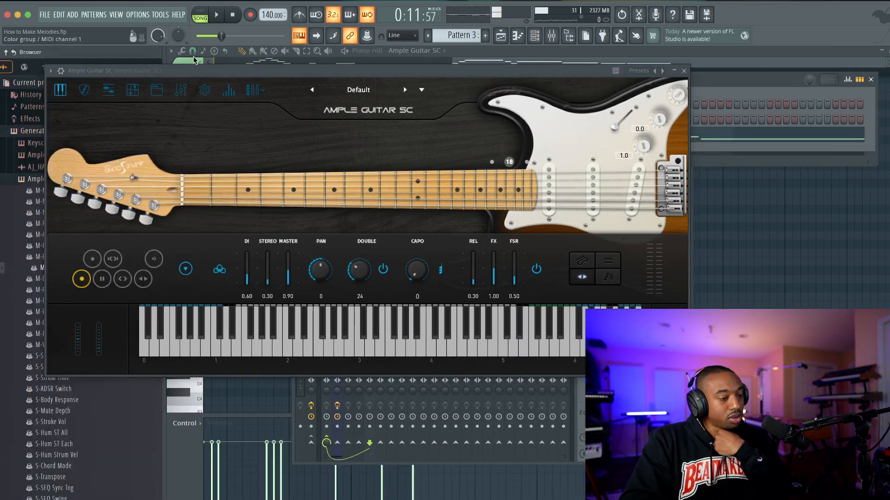
left_click_drag(181, 71, 379, 71)
Step: Create an automation clip for Ample Guitar SC's MIDI CC #1 (Modulation wheel), show the playlist and close the plugin
scroll(113, 274, "down", 15)
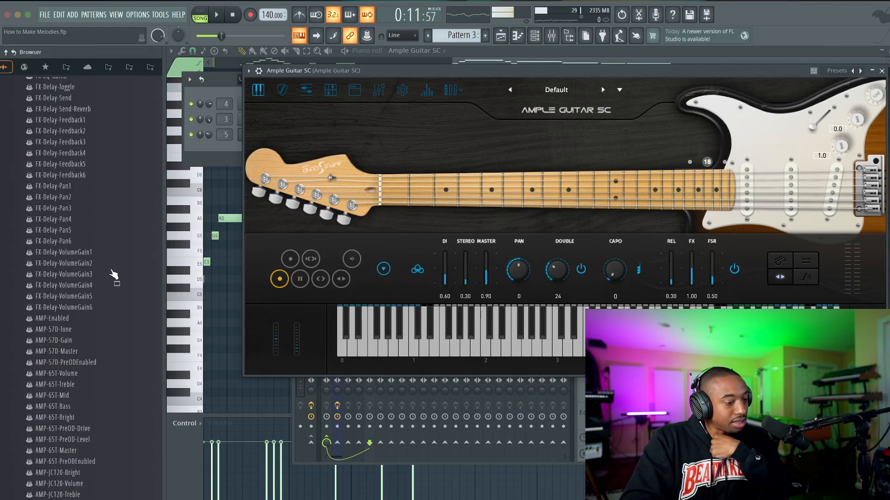
scroll(113, 273, "down", 15)
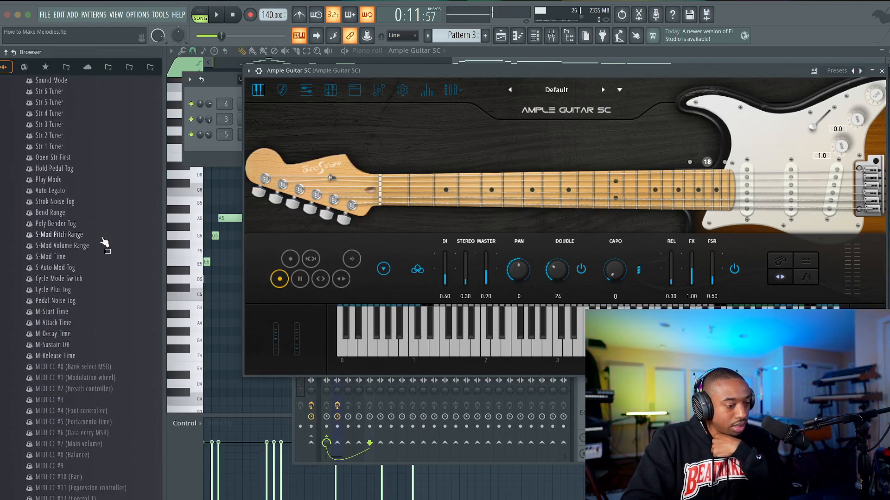
right_click(101, 180)
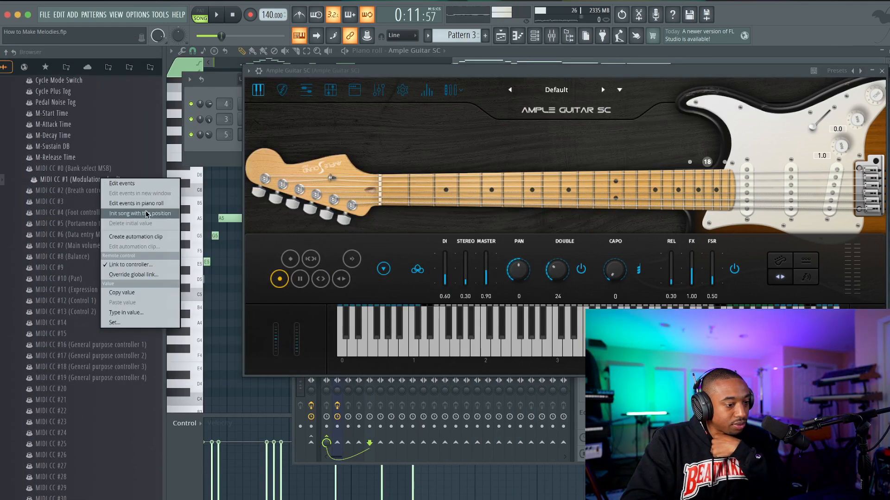
left_click(139, 236)
left_click(500, 36)
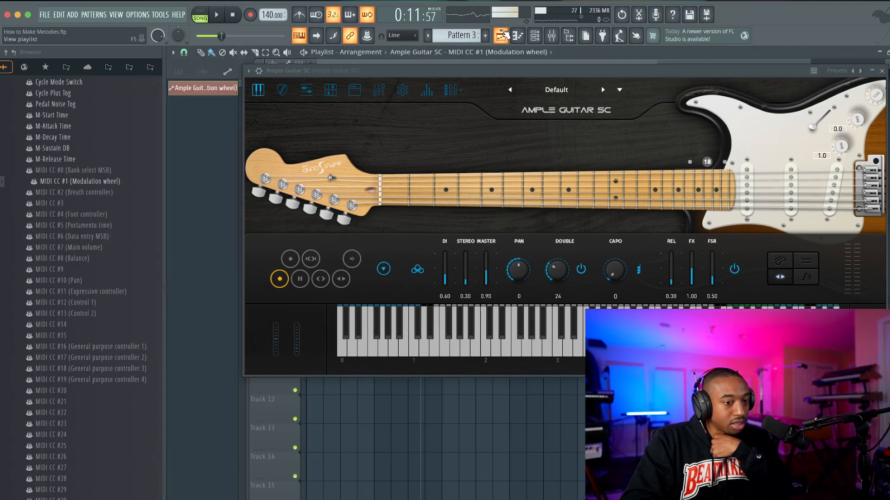
left_click_drag(538, 76, 375, 82)
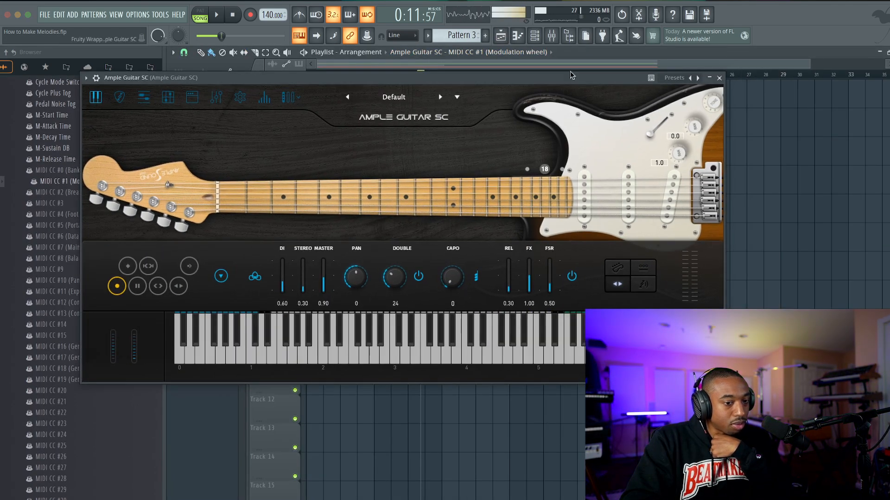
left_click(720, 77)
left_click(552, 36)
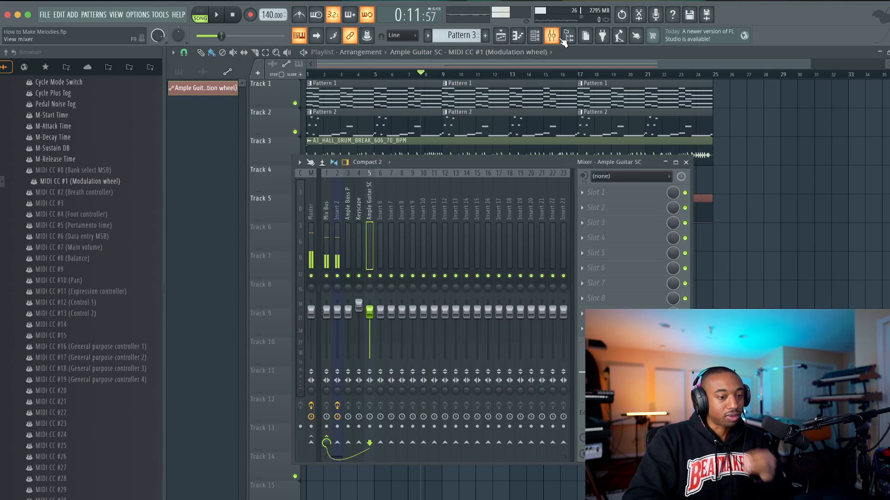
key("F9")
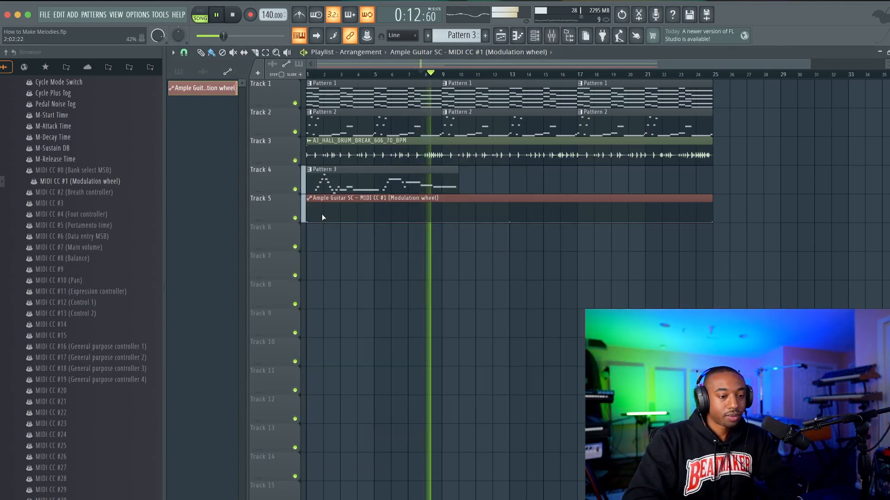
Step: Shape the modulation wheel automation to ramp from zero at bar 4 to maximum at bar 5, dropping back to zero there
key("space")
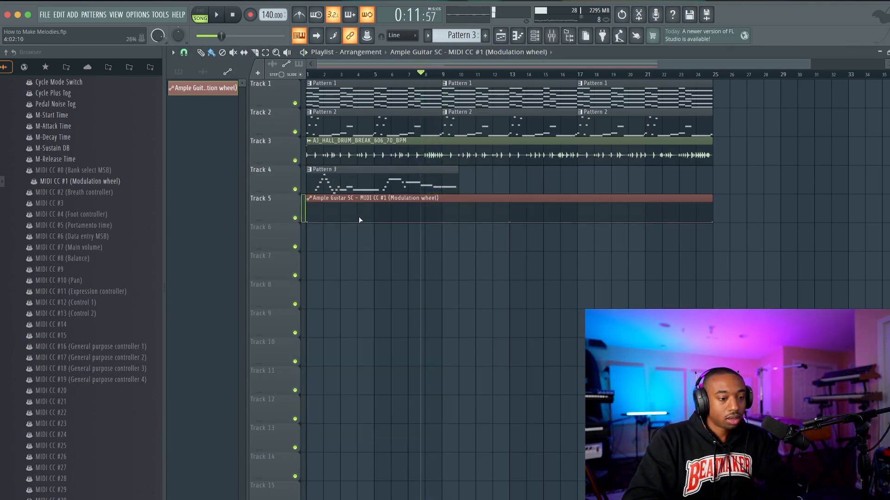
left_click_drag(366, 222, 374, 210)
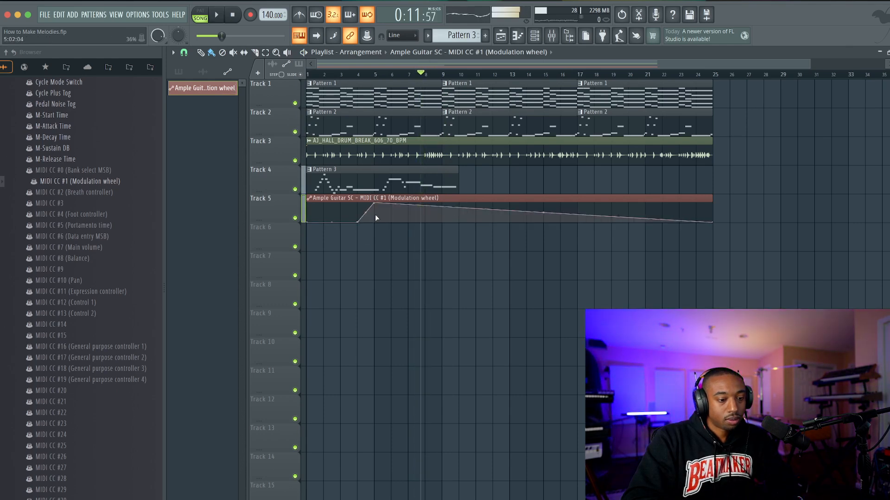
right_click(375, 222)
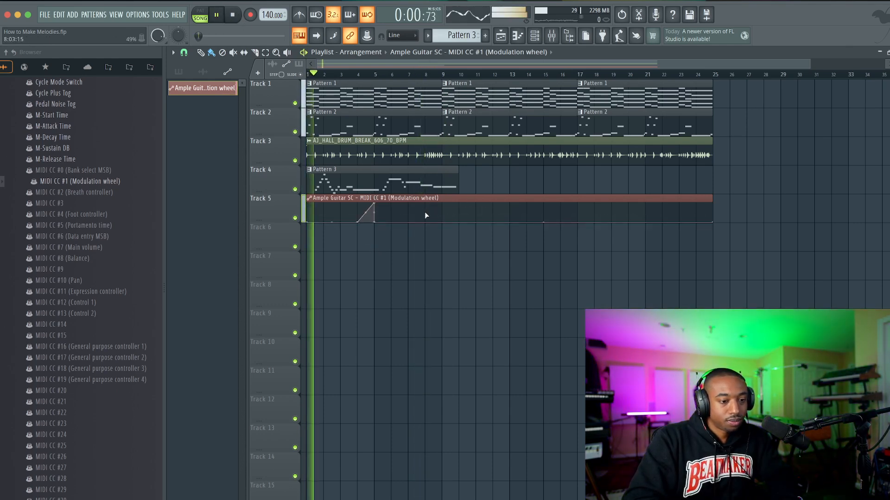
Step: Add a second modulation wheel swell rising from zero at bar 5 to maximum at bar 6 and holding until bar 10
right_click(408, 222)
right_click(408, 208)
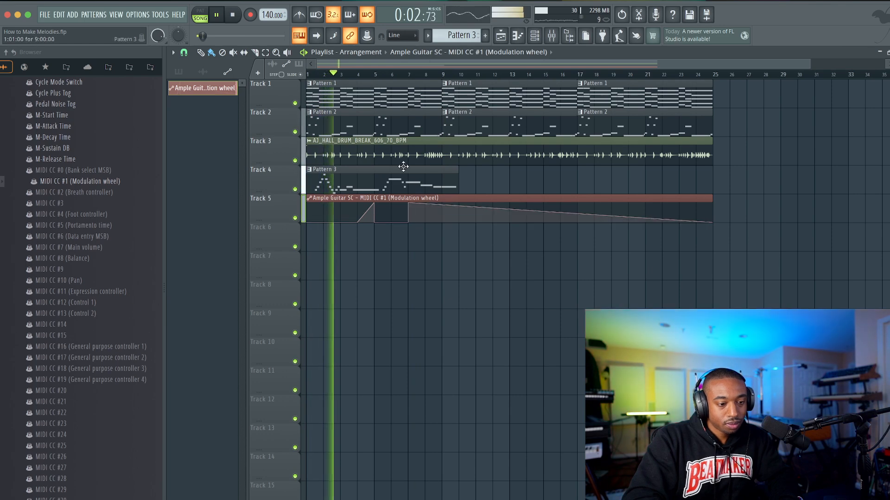
right_click(458, 204)
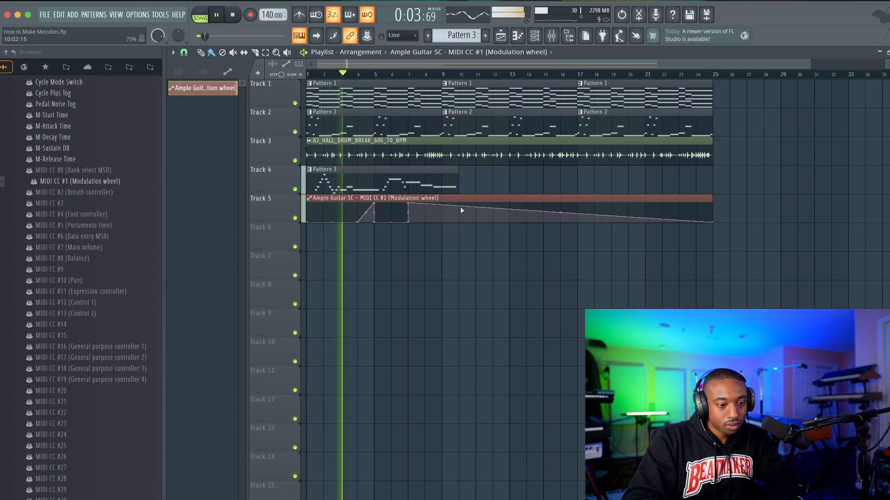
right_click(391, 203)
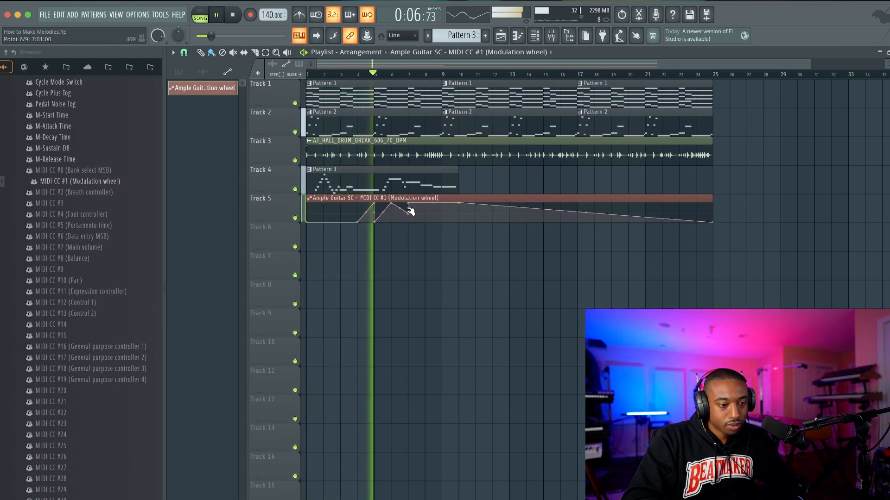
left_click_drag(407, 222, 407, 195)
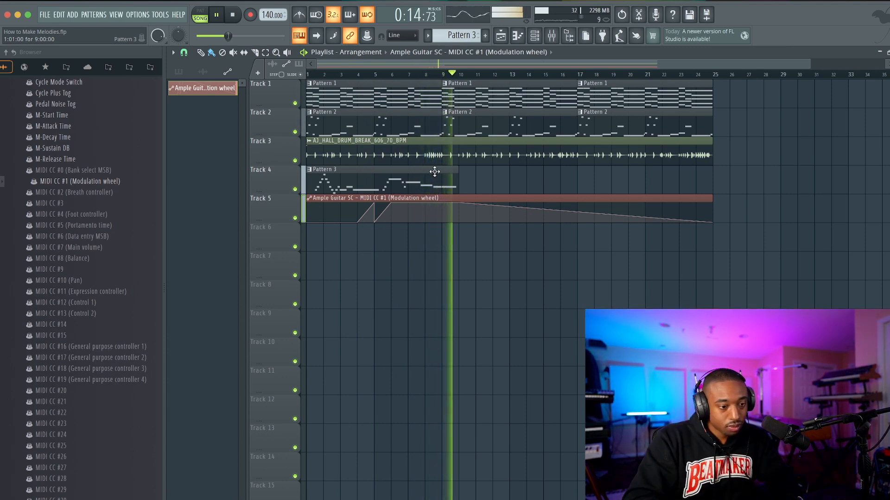
Step: Set the playlist's playback loop from bar 1 to bar 17, clear the clip selection and save the project
left_click(567, 37)
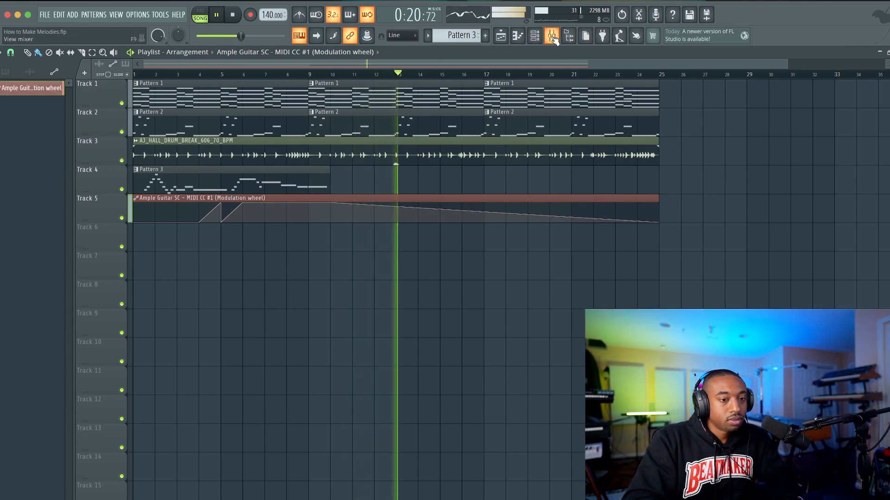
left_click(283, 174)
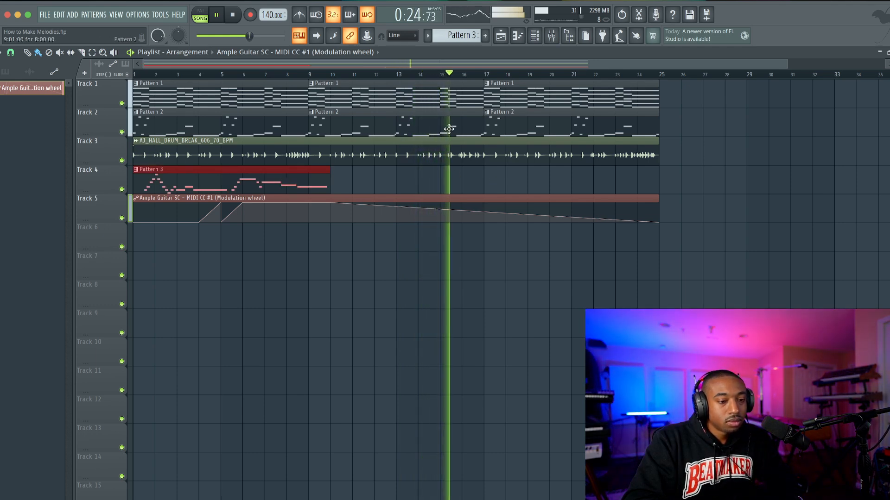
left_click_drag(485, 76, 54, 73)
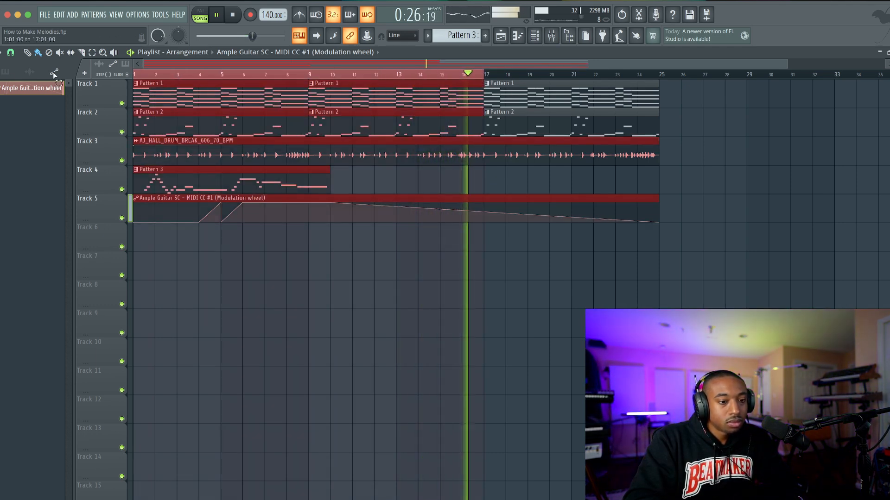
left_click(398, 263, "super")
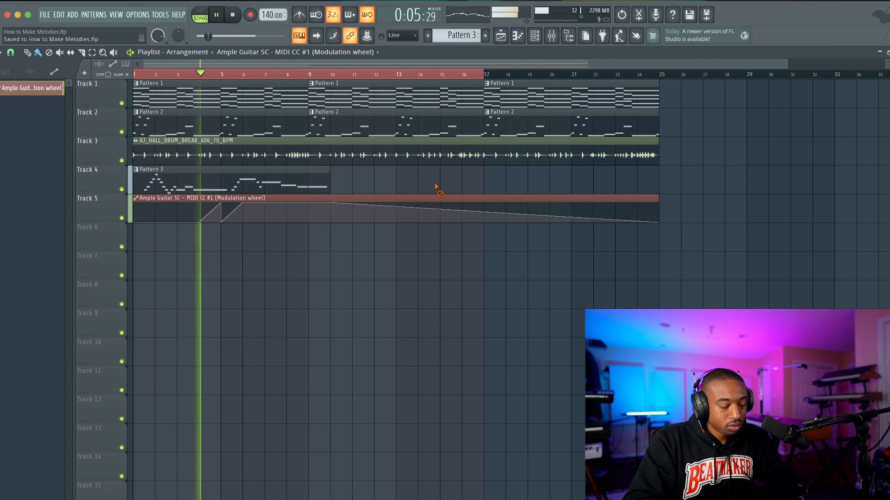
Step: Set the channel rack filter to All, then close the channel rack
left_click(538, 37)
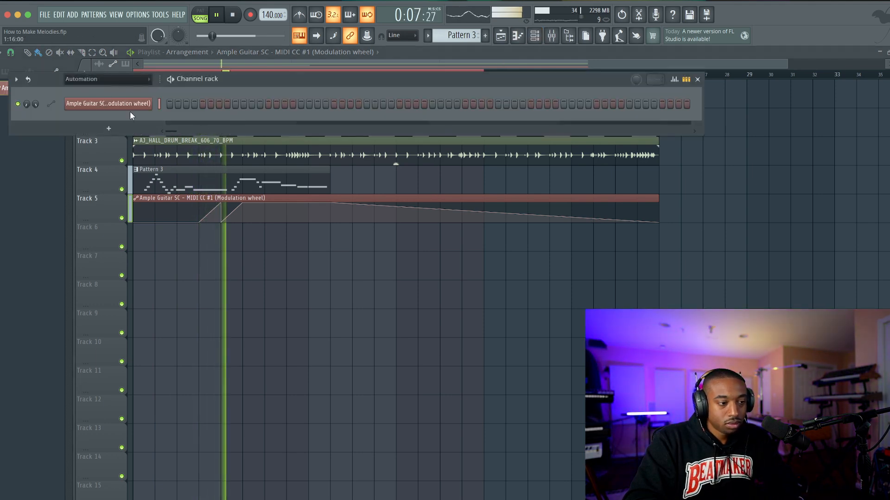
left_click(141, 84)
left_click(132, 91)
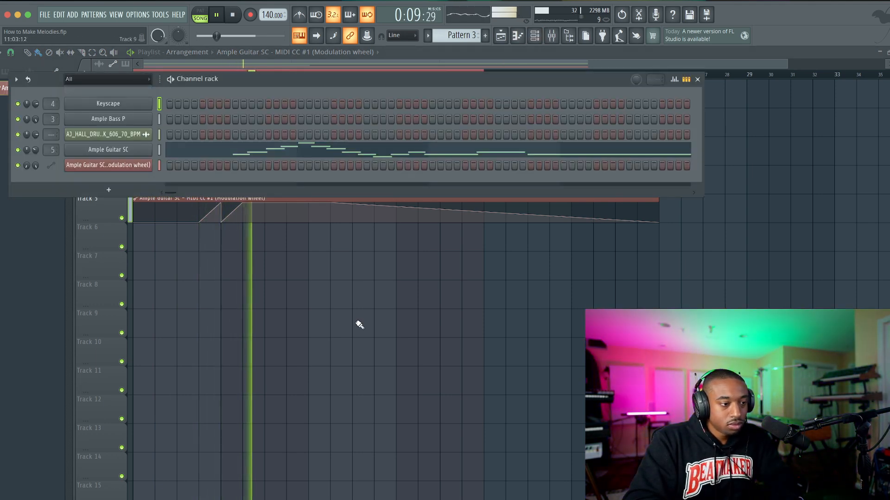
right_click(359, 328)
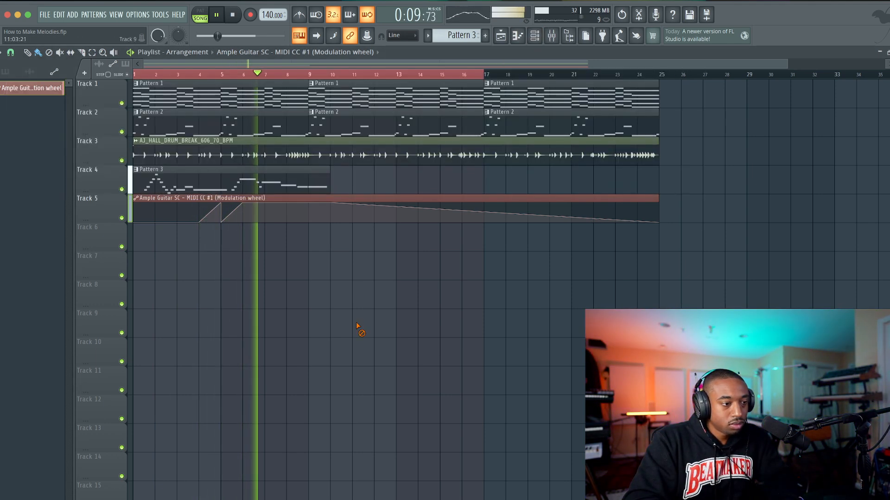
Step: Route the AJ_HALL_DRUM_BREAK_606_70_BPM channel to mixer track 6, close its settings and check the levels in the mixer
left_click(551, 36)
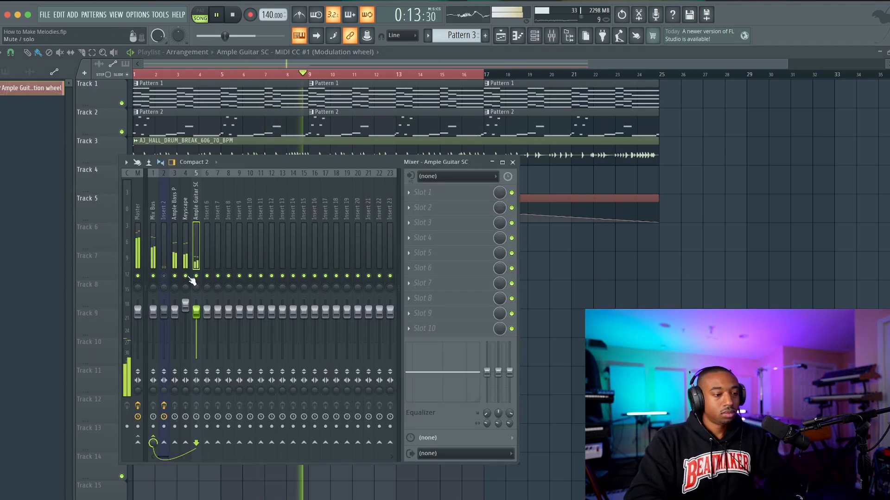
double_click(321, 141)
key("ctrl+l")
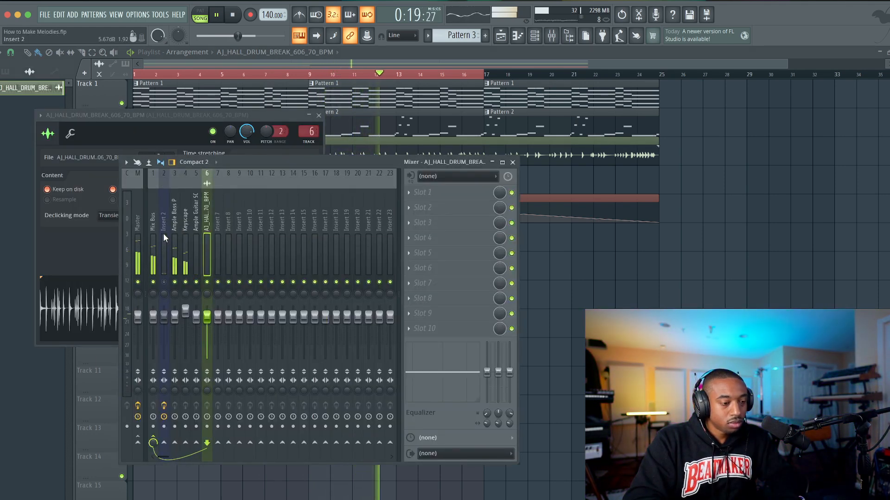
left_click(319, 115)
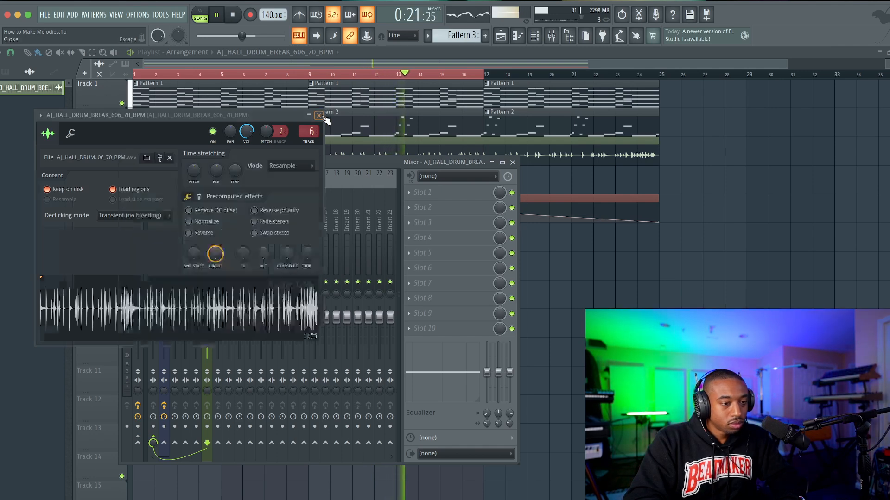
right_click(560, 255)
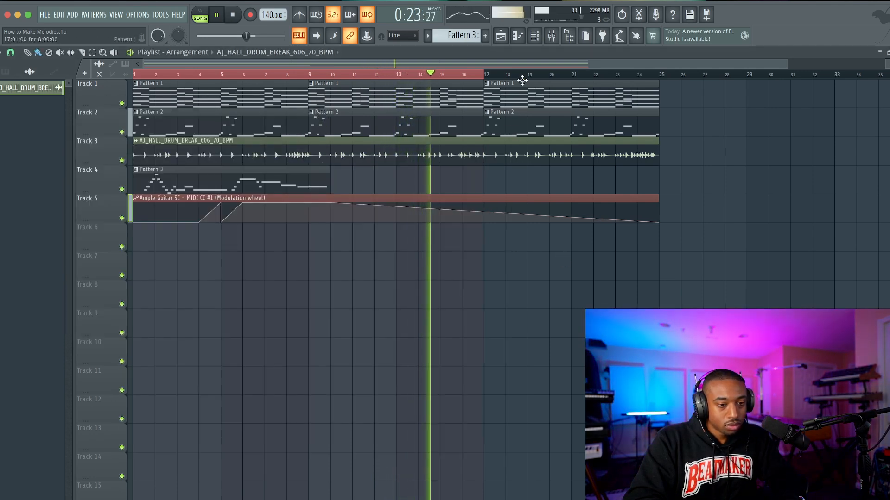
left_click(552, 37)
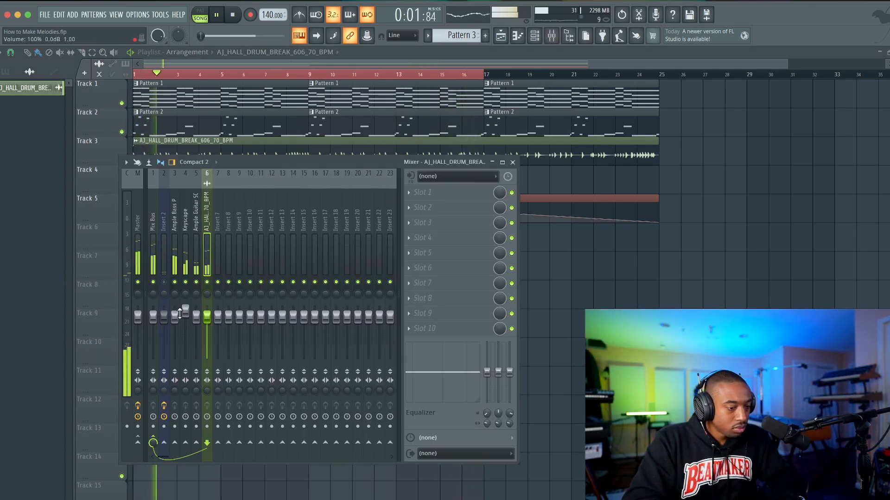
key("F9")
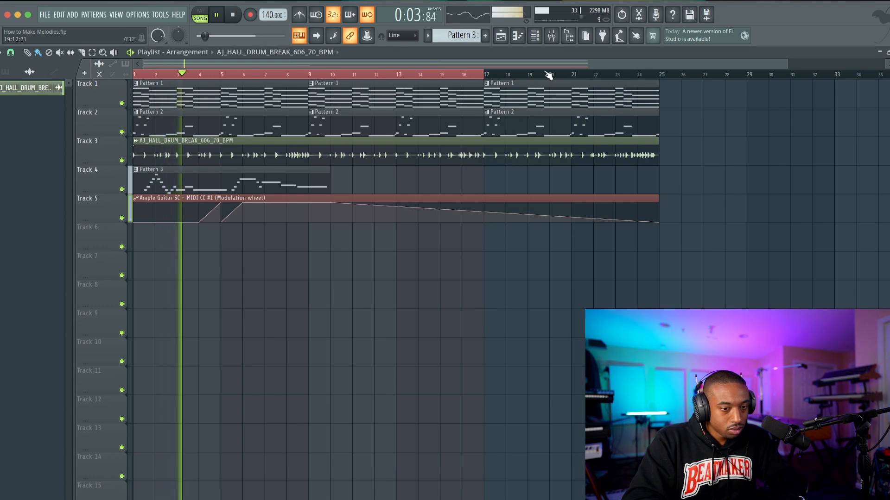
Step: Load the Emotional Progression E preset in Ample Guitar SC, close the plugin and play the arrangement
left_click(534, 36)
left_click(145, 147)
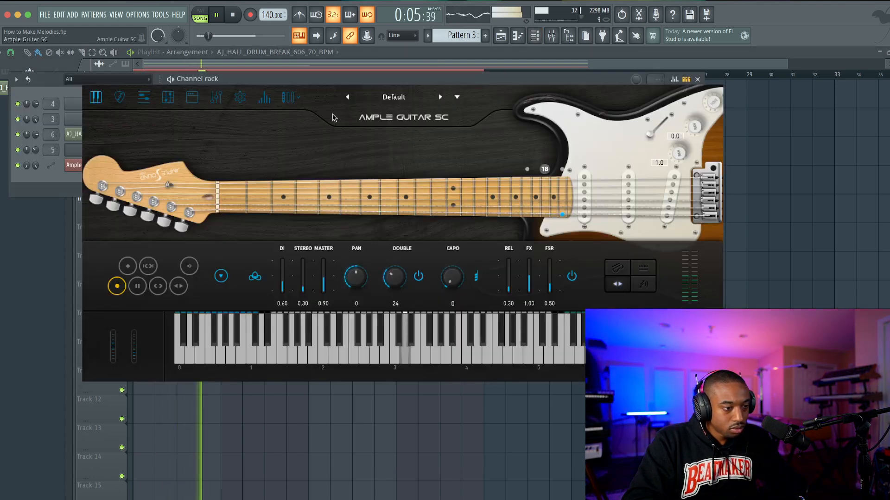
left_click(437, 98)
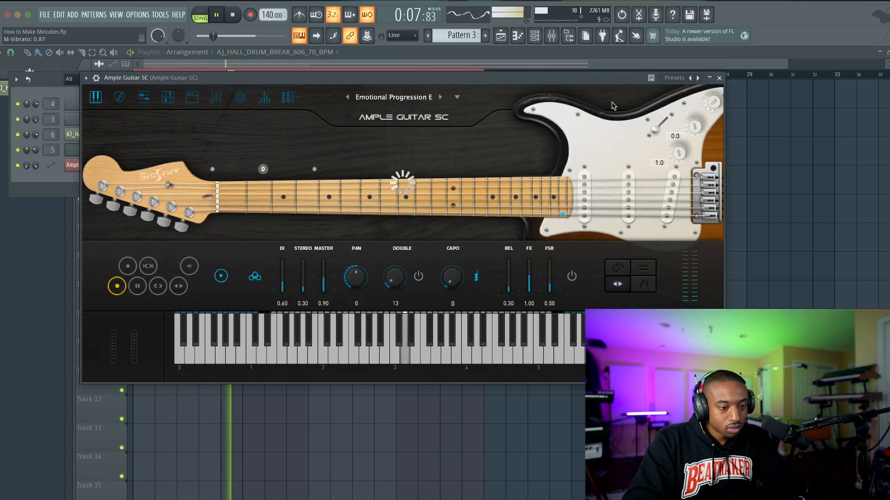
left_click(719, 77)
key("space")
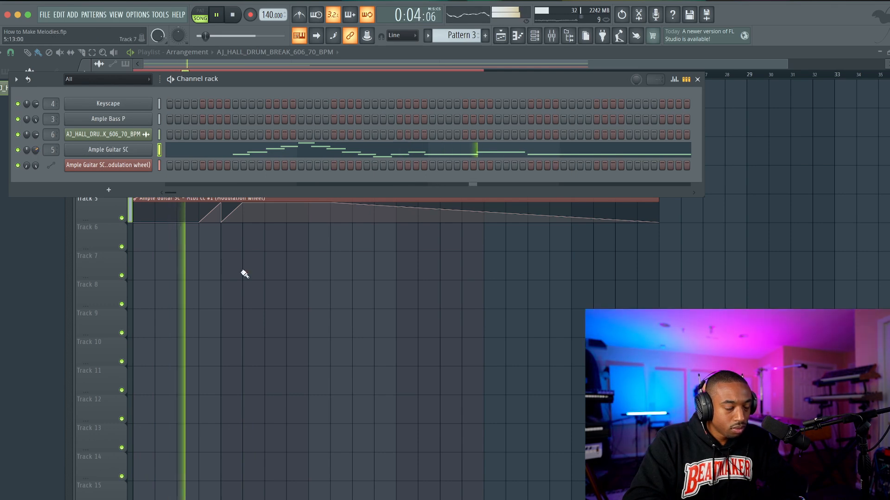
Step: Close the channel rack and review the mixer levels and audio device settings while the arrangement plays
left_click(535, 36)
left_click(551, 40)
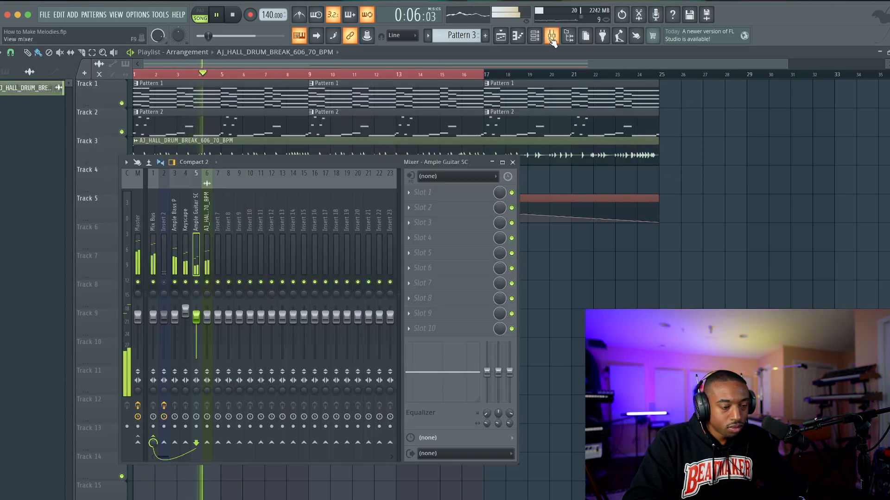
left_click(146, 14)
left_click(139, 44)
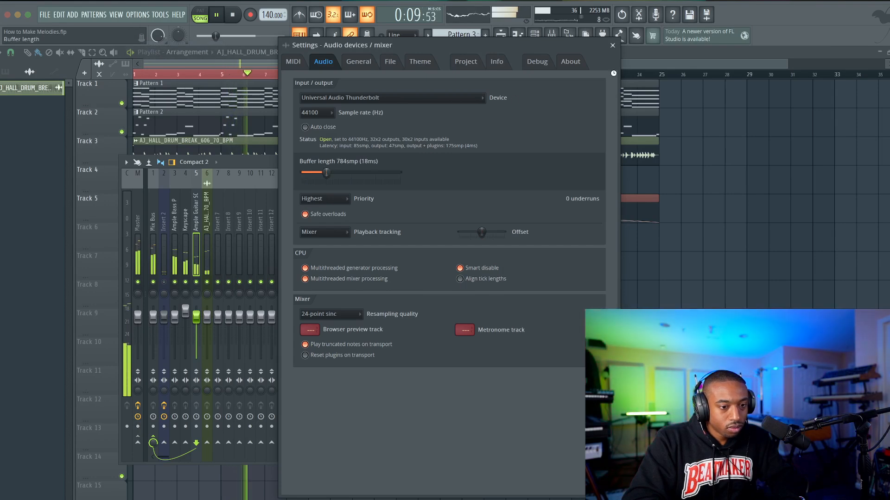
left_click(614, 47)
left_click(513, 162)
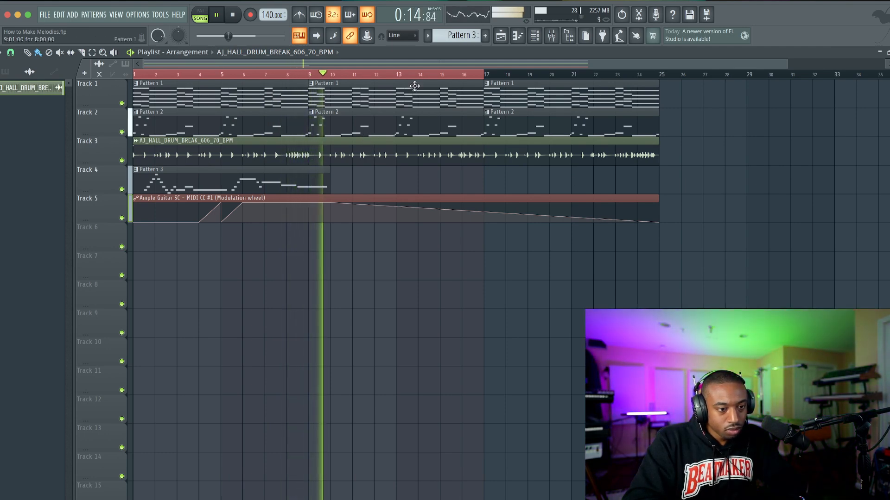
Step: Check the mixer track levels during playback, stop the arrangement and close the mixer
key("F9")
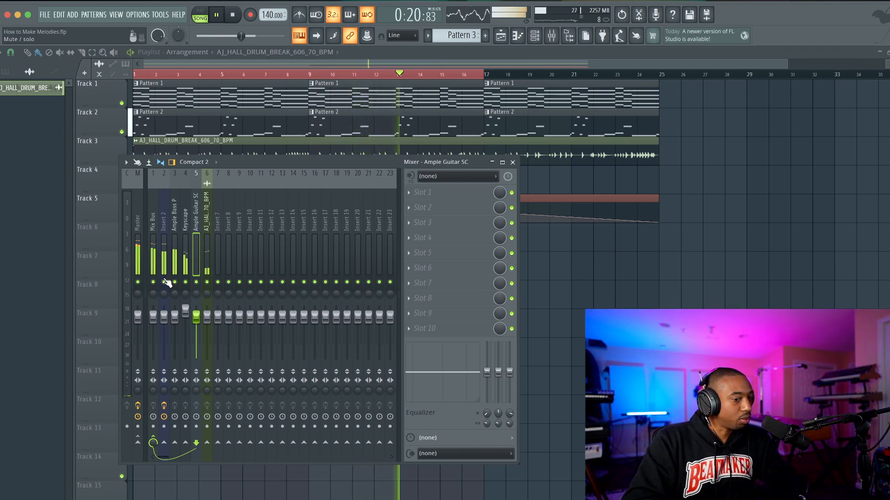
key("F9")
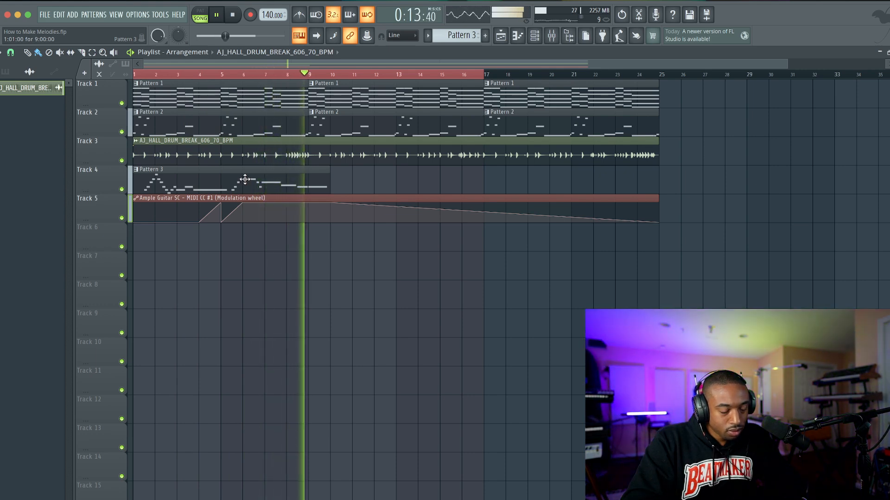
left_click(554, 37)
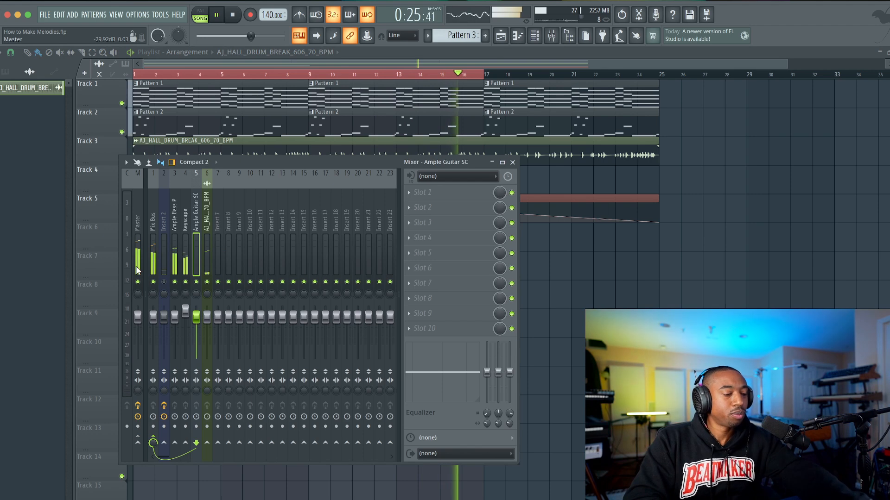
key("space")
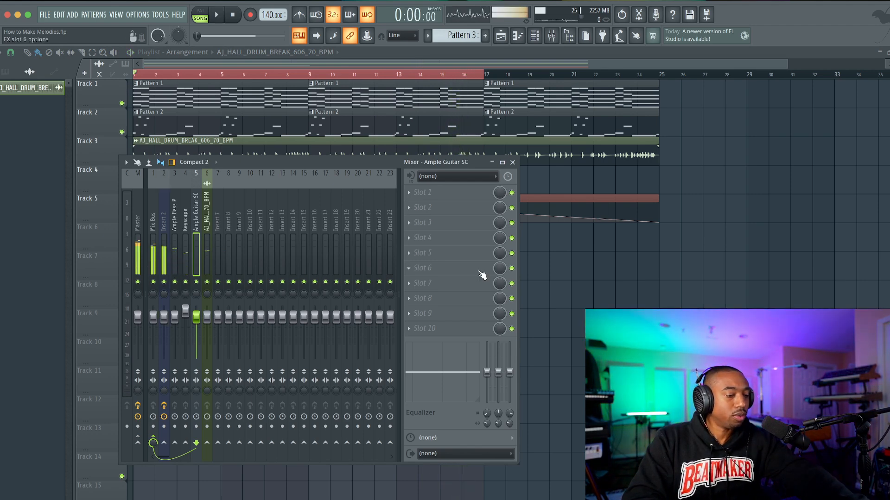
key("F9")
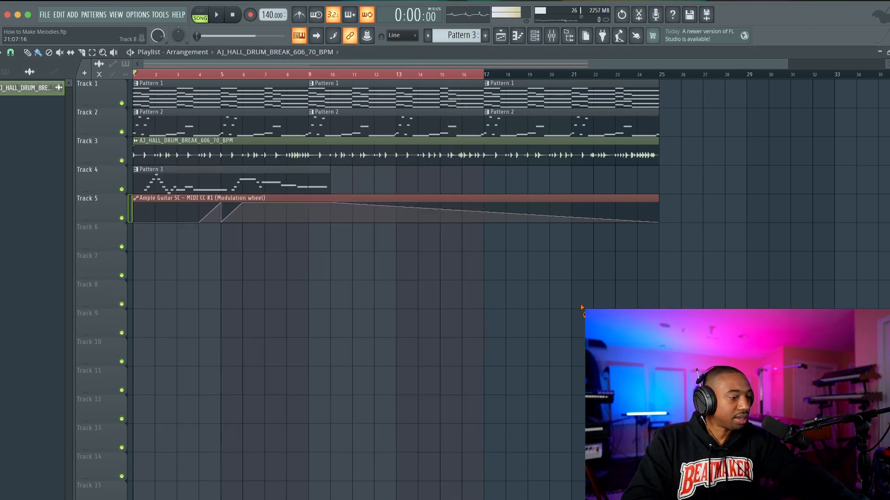